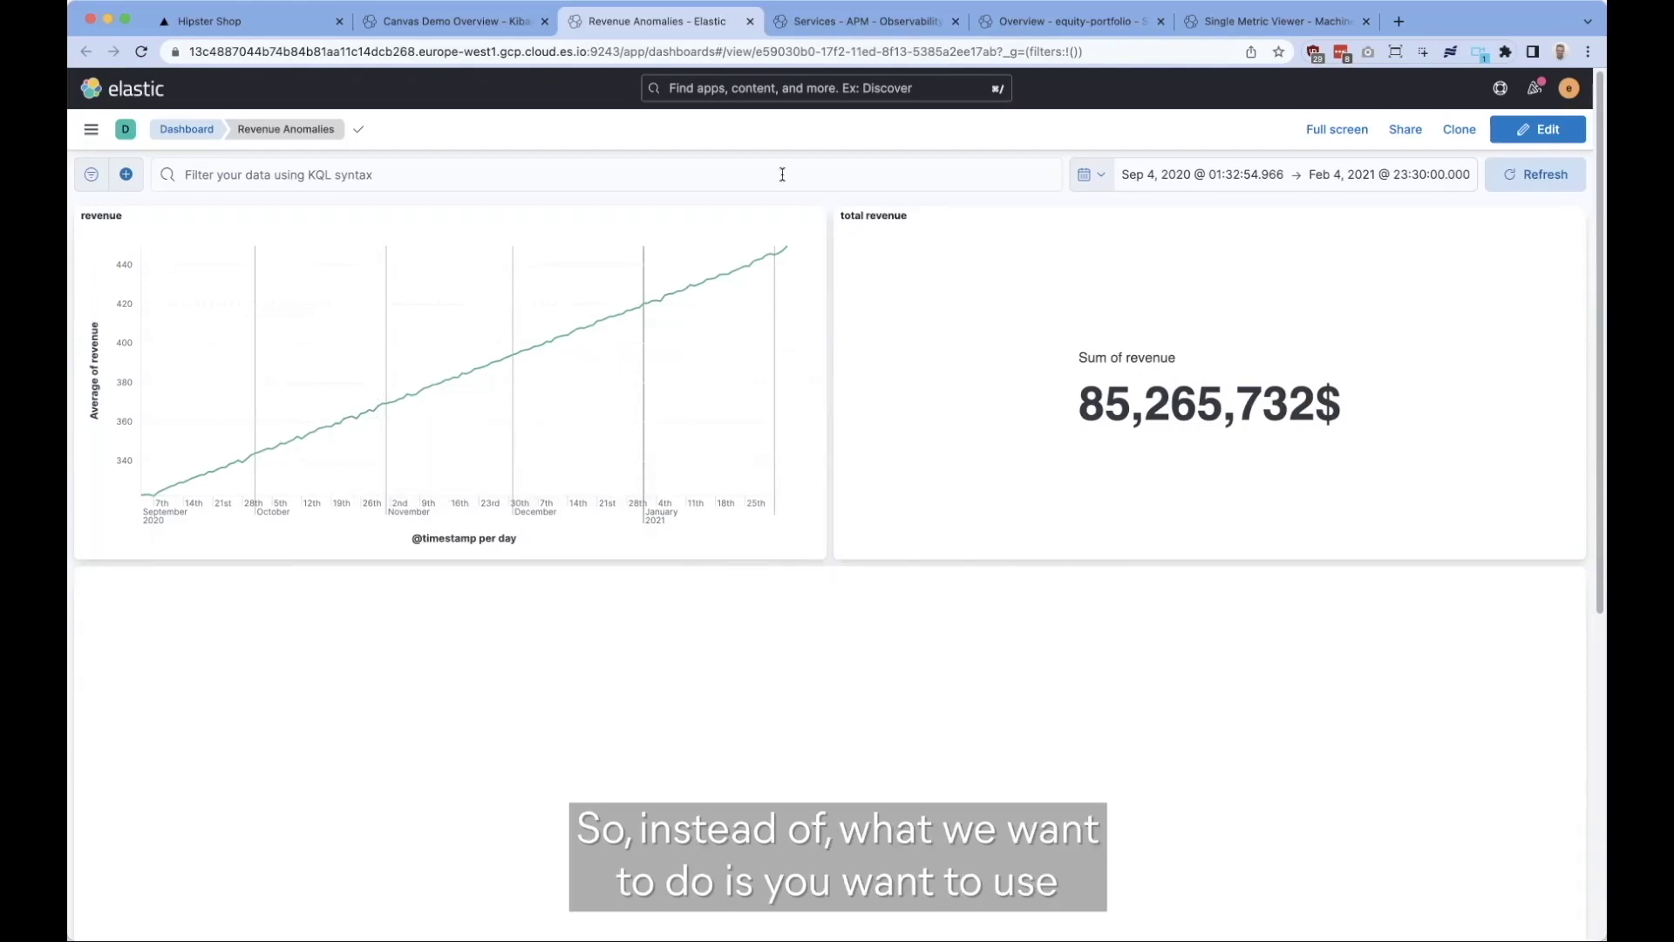
From the revenue chart's panel menu, start an anomaly detection job
mouse_move(524, 379)
click(813, 217)
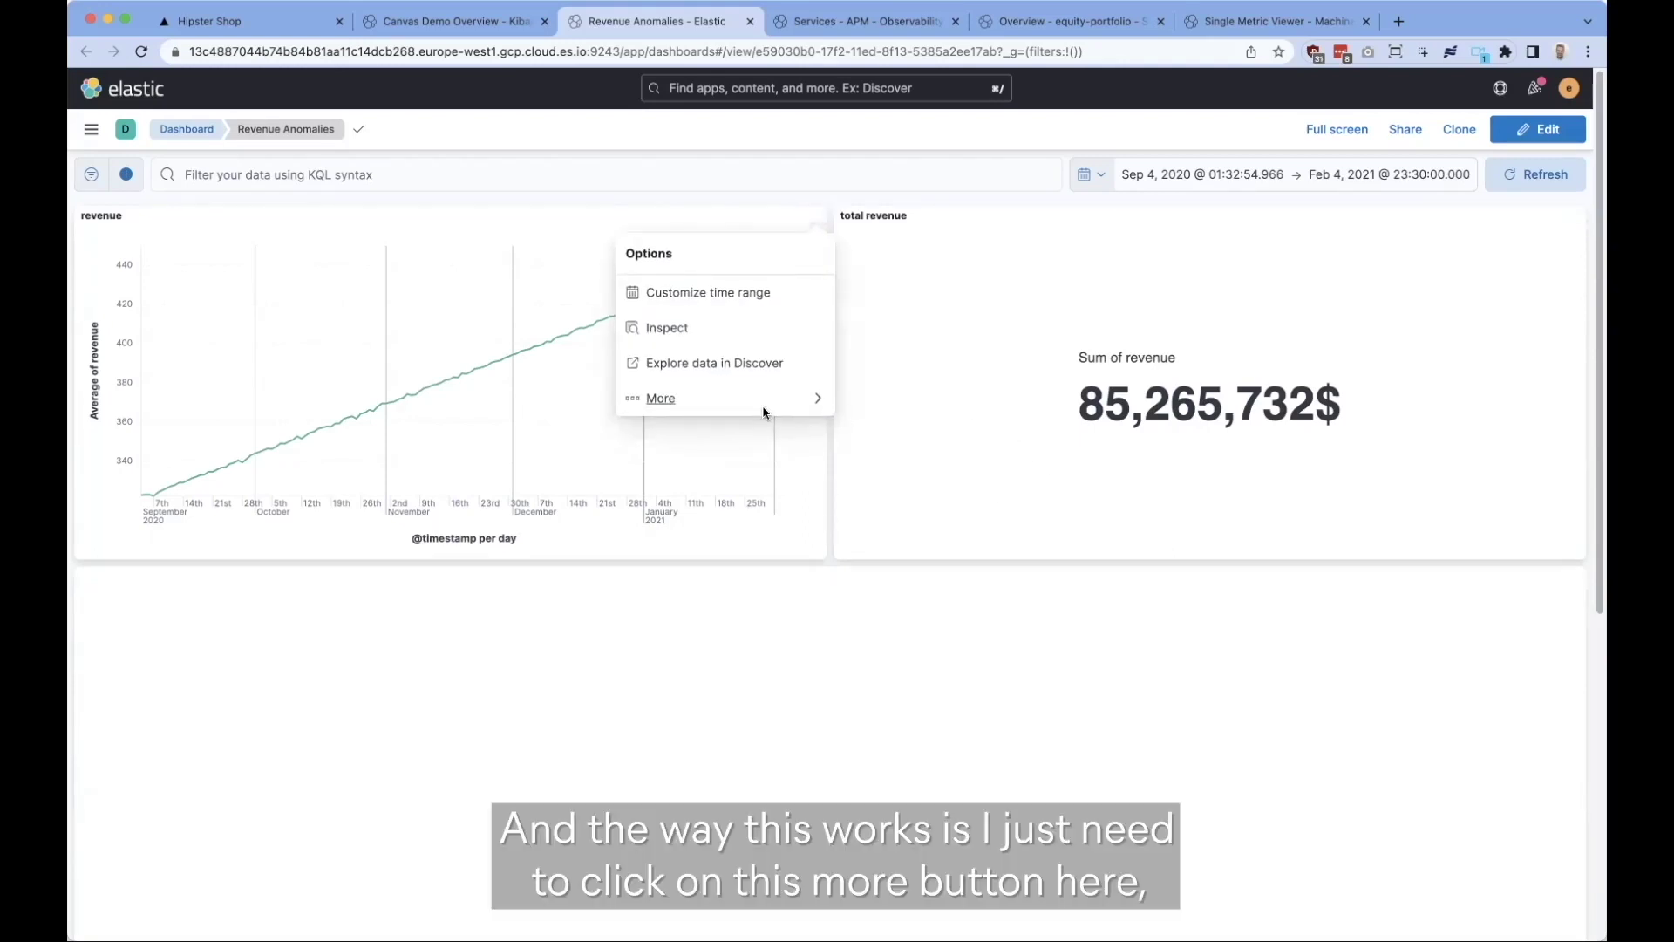
click(708, 399)
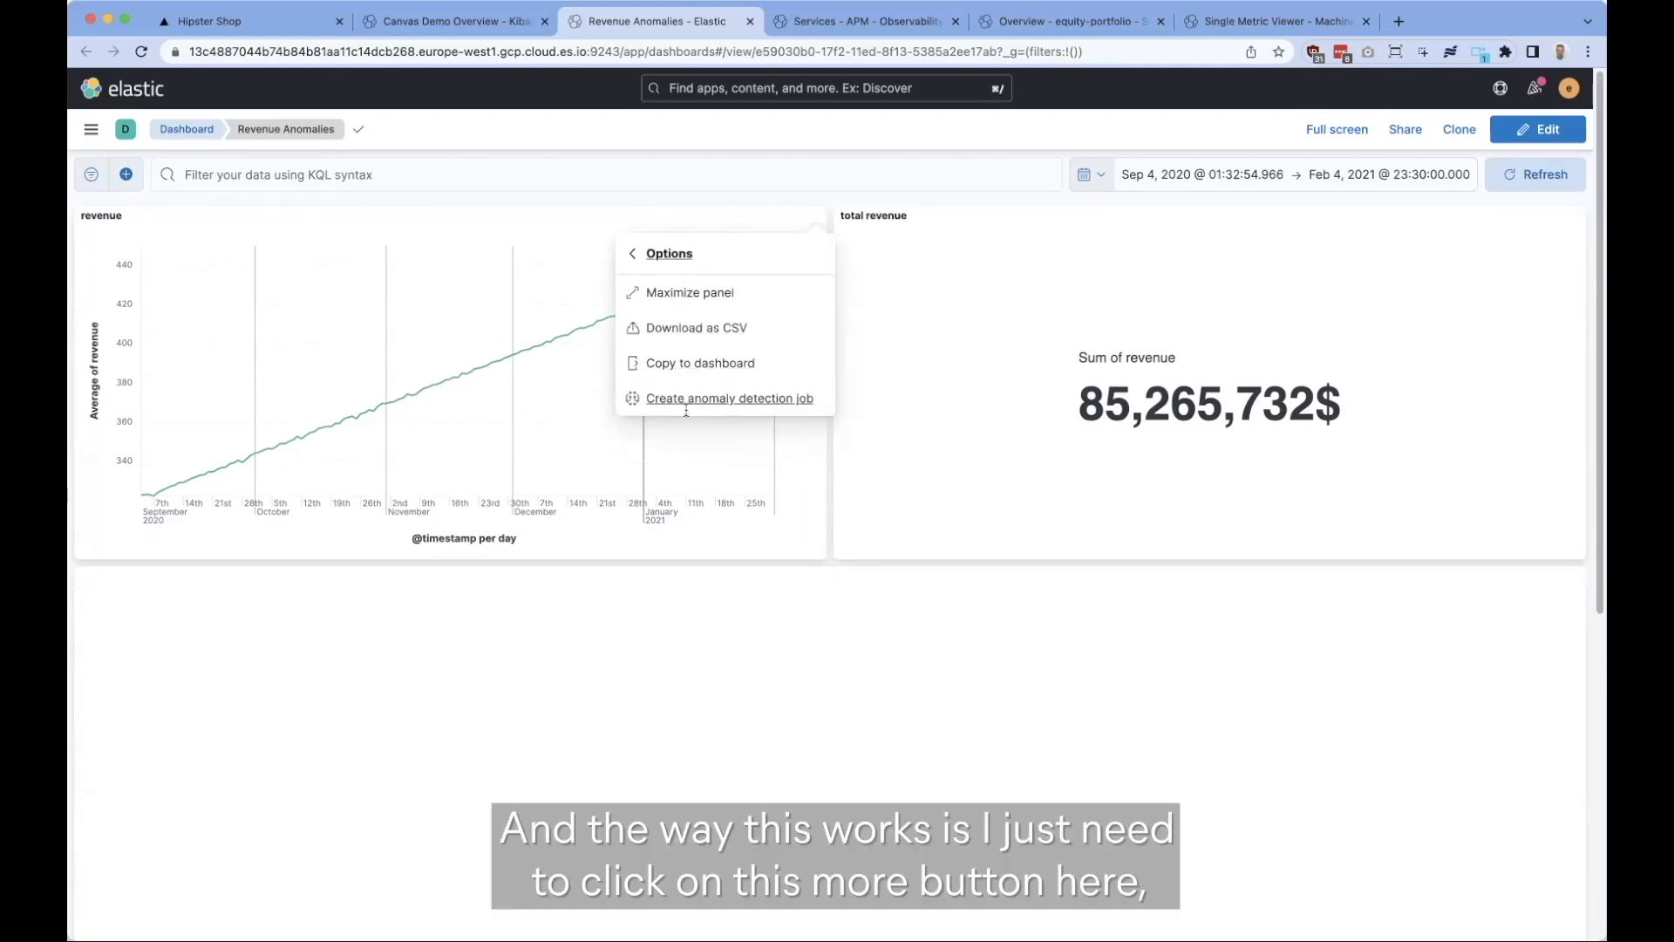
click(693, 399)
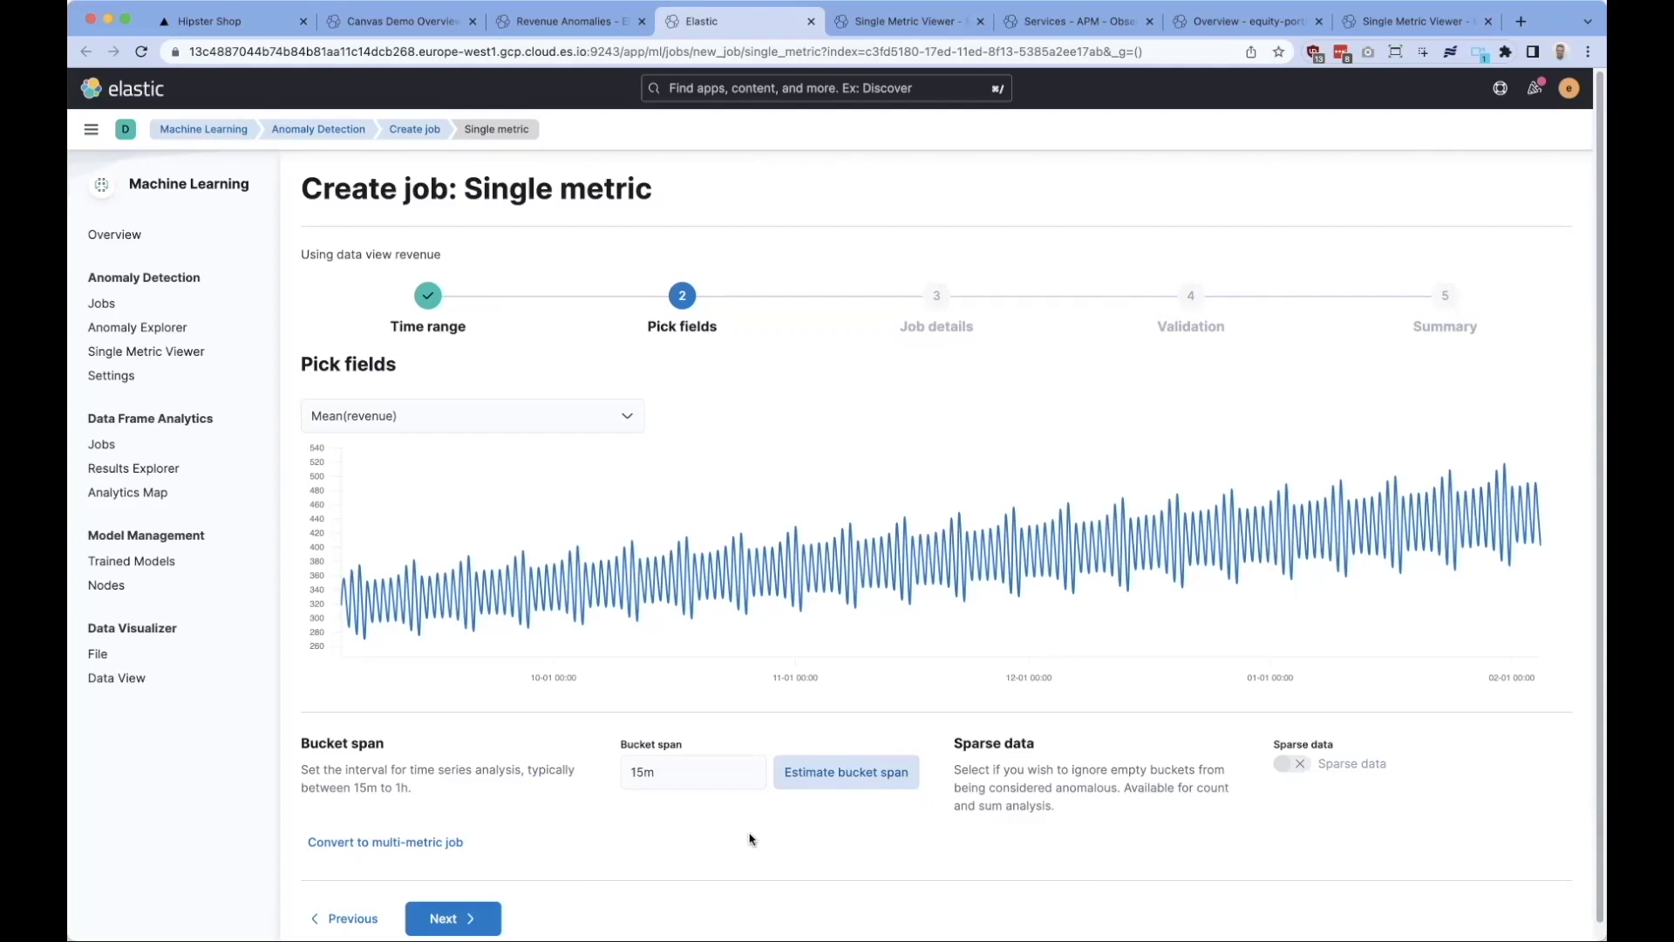
scroll(609, 874, down, 1)
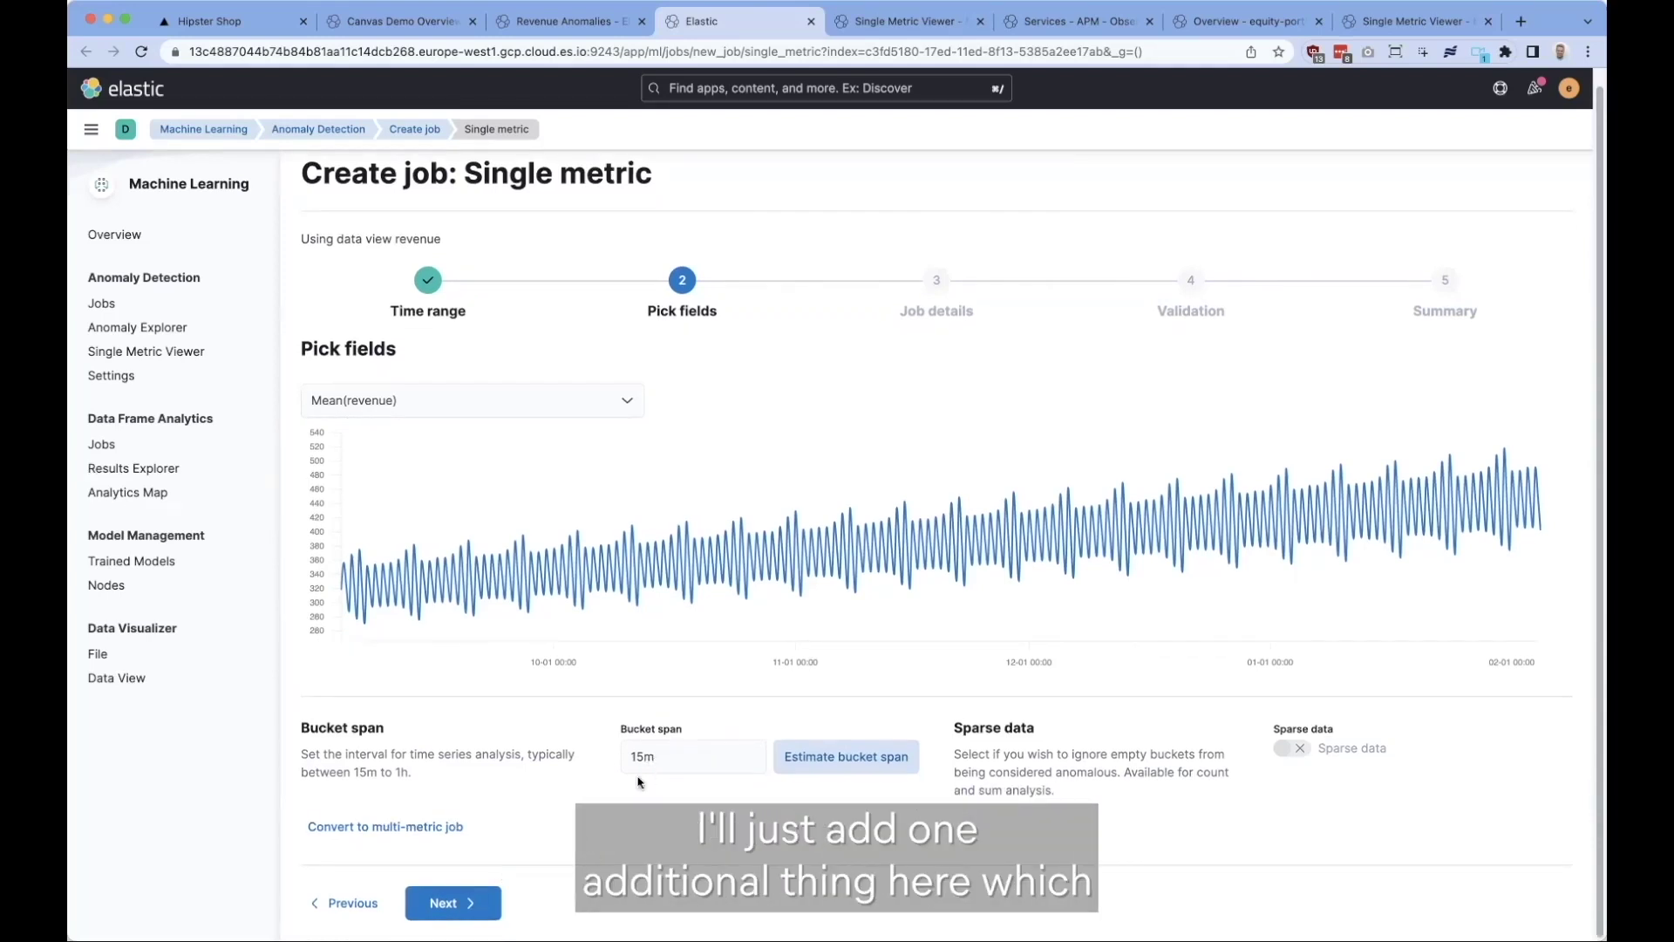
Set the bucket span to 1h and continue to job details
click(678, 746)
key(BackSpace)
key(BackSpace)
text(h)
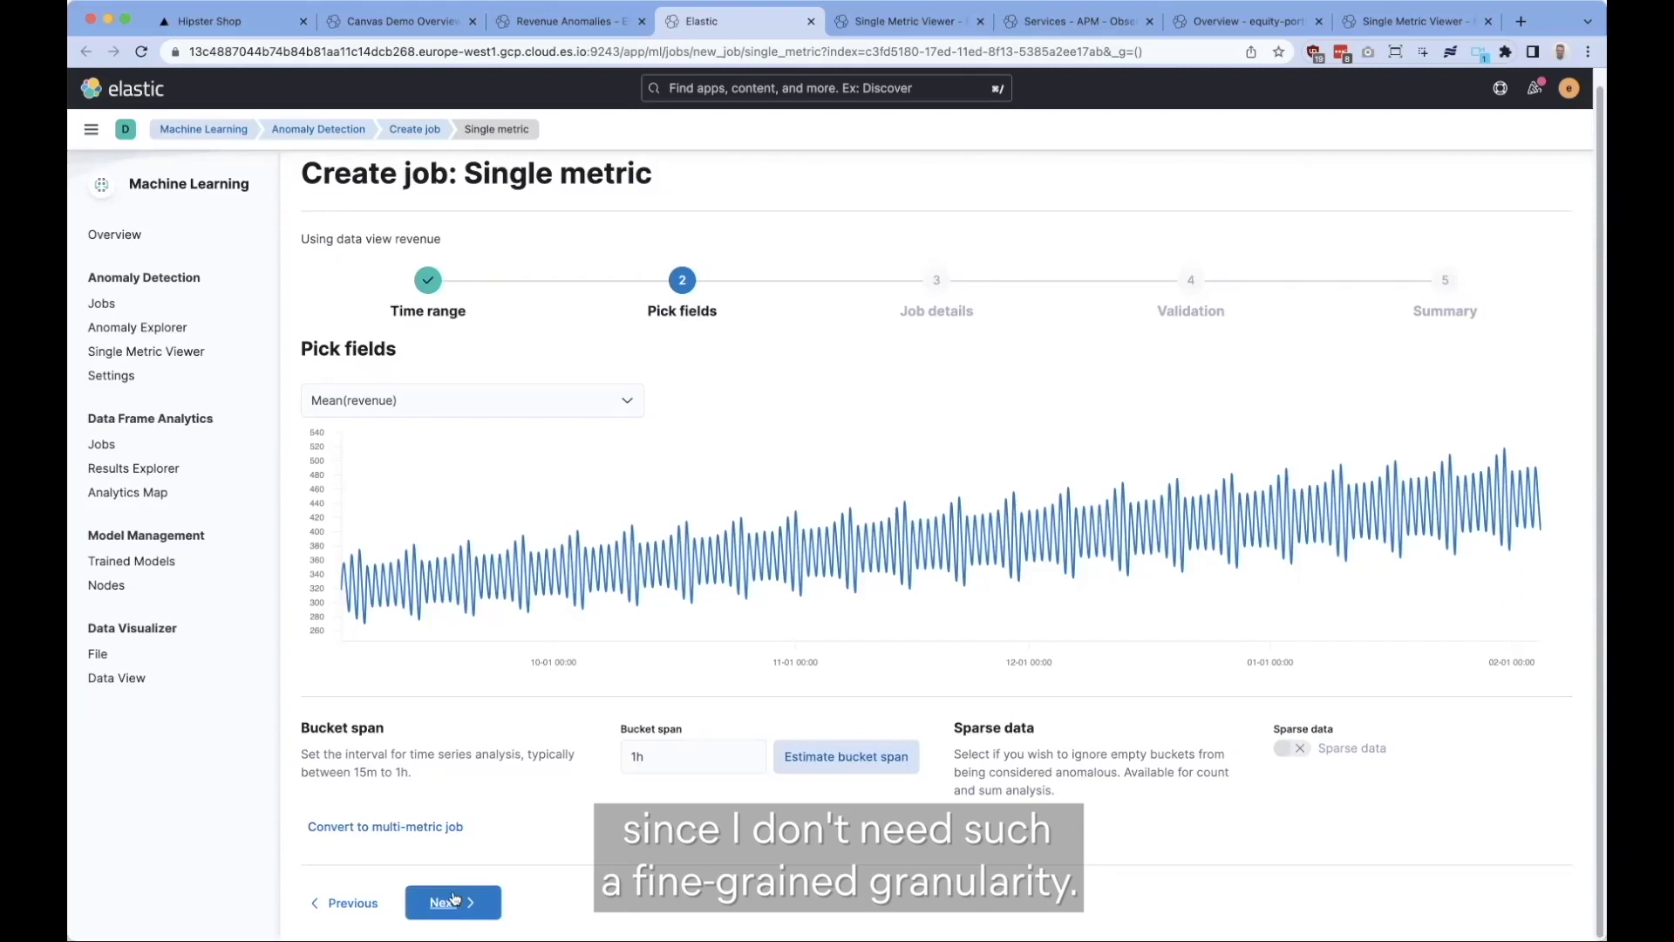
click(449, 904)
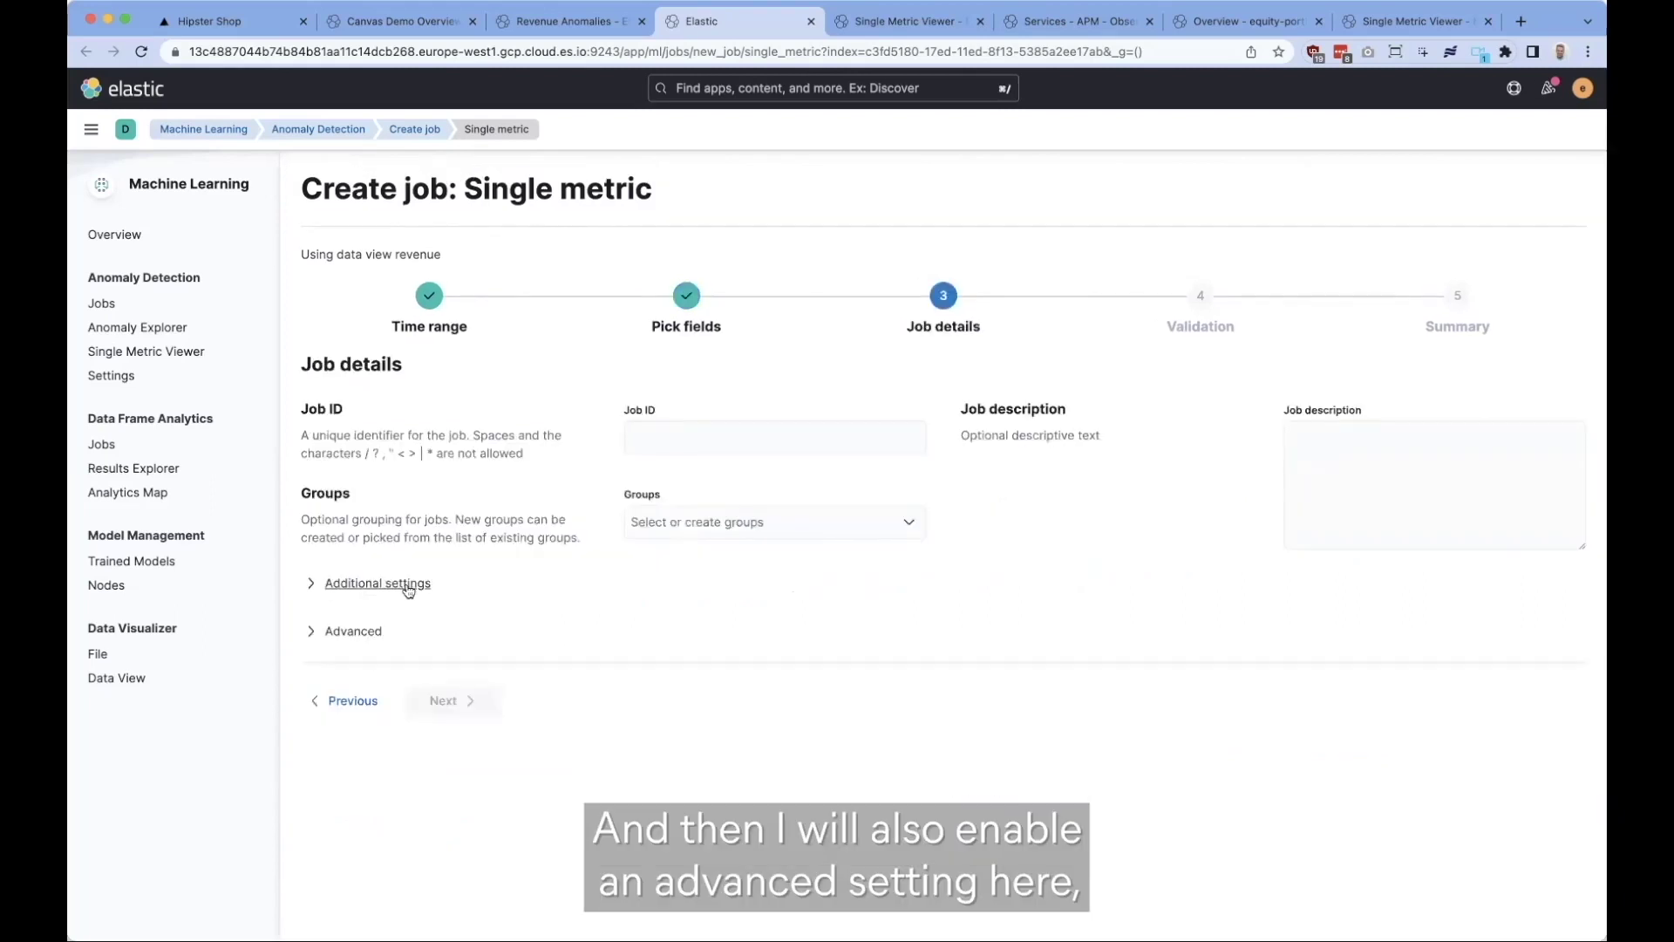
Enable model plot and model change annotations in the advanced settings
click(343, 630)
scroll(635, 629, down, 2)
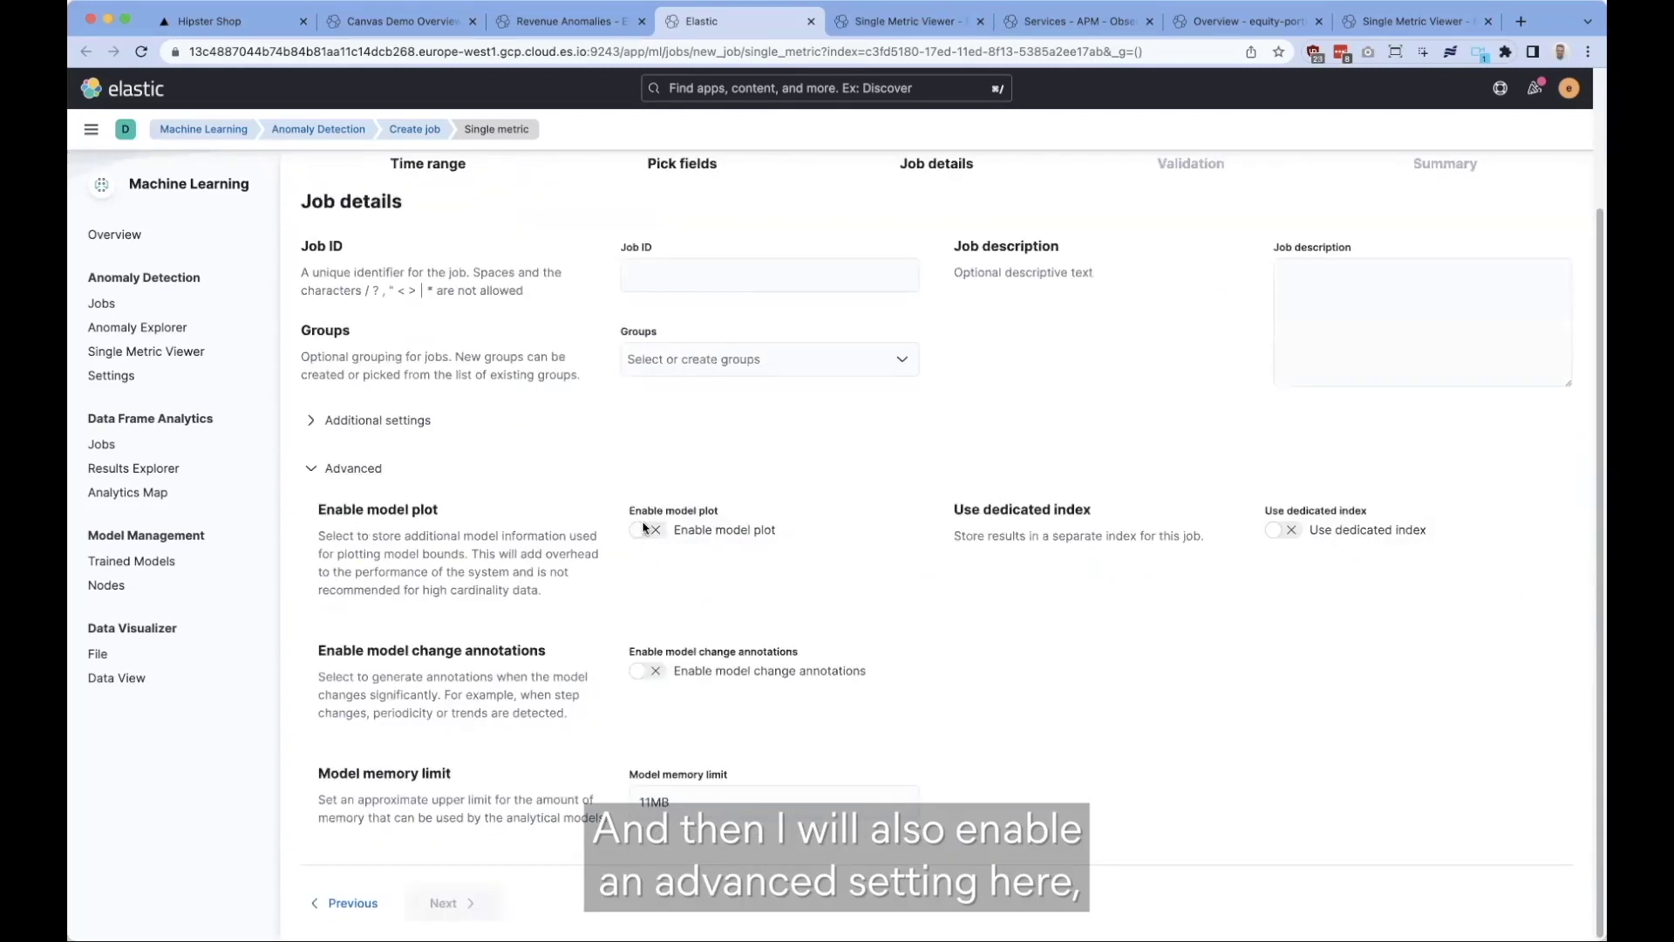
click(643, 529)
click(644, 671)
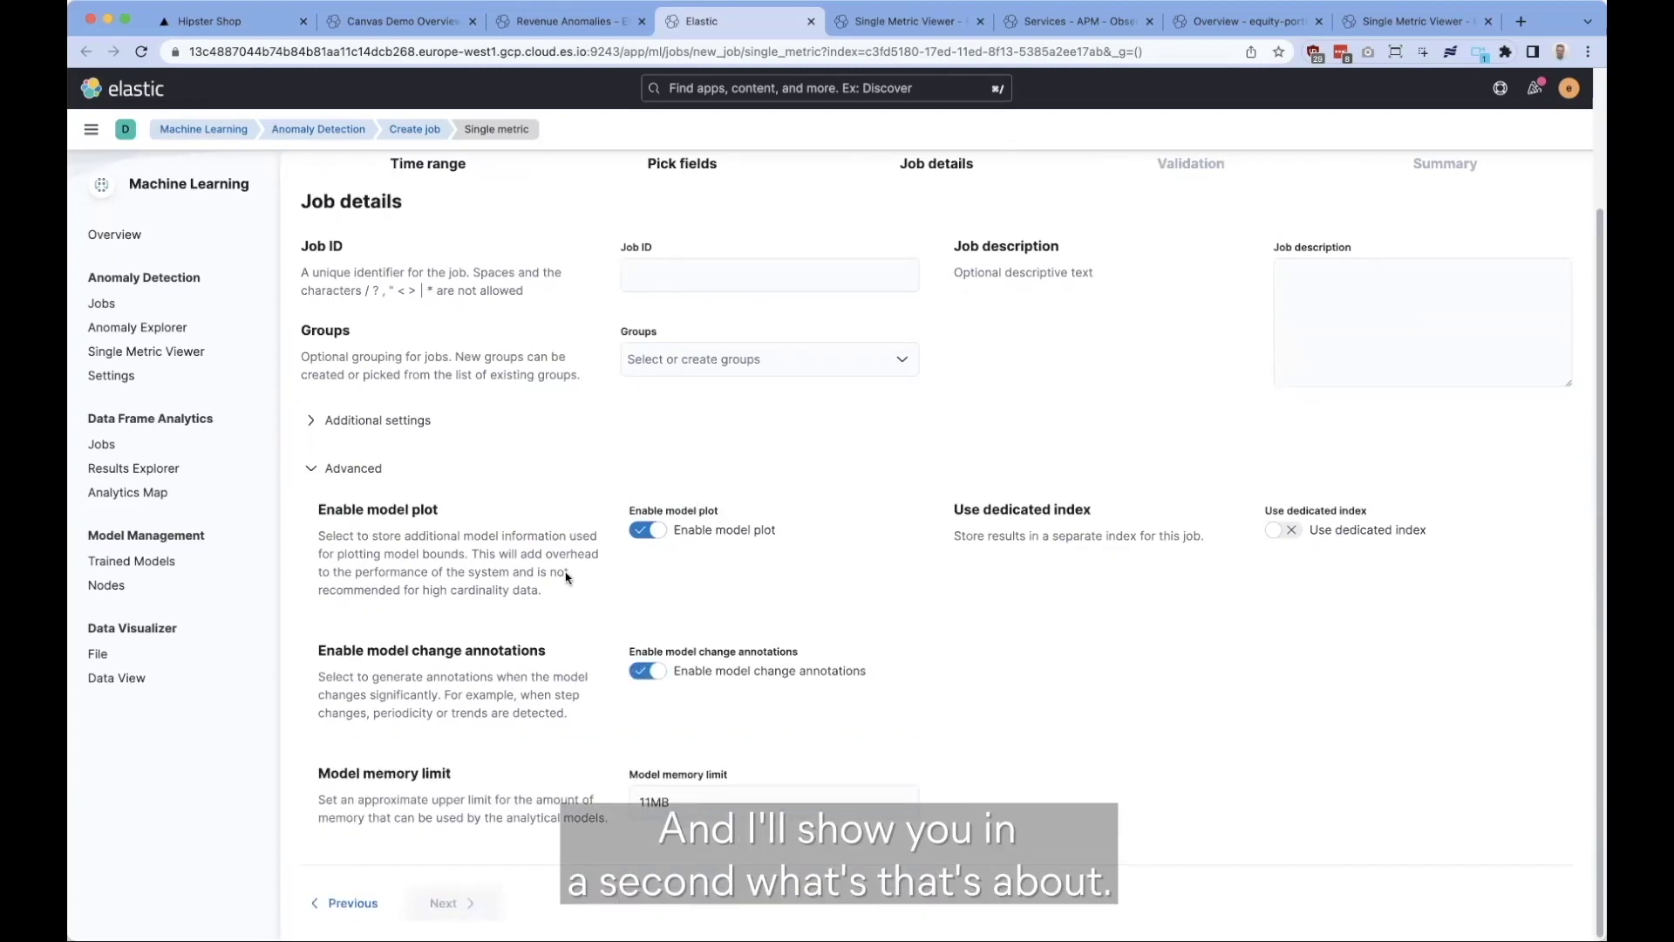
scroll(701, 446, up, 2)
Name the job ml-job-2, pass validation and summary, and create it
click(701, 447)
text(ml)
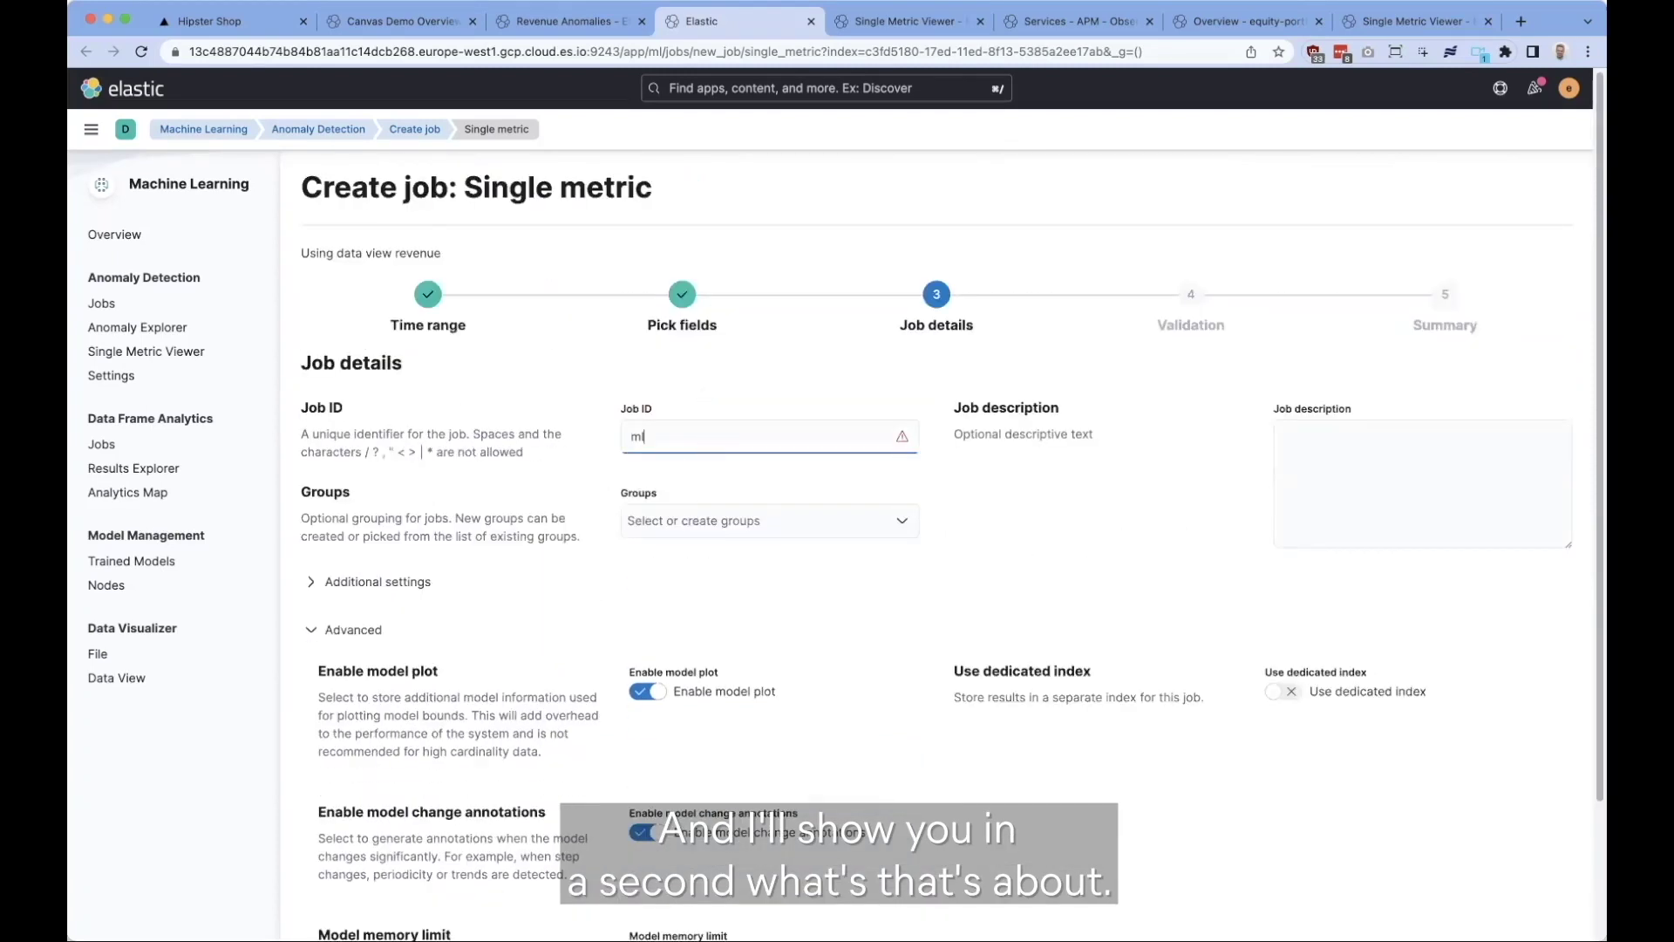
text(-job-2)
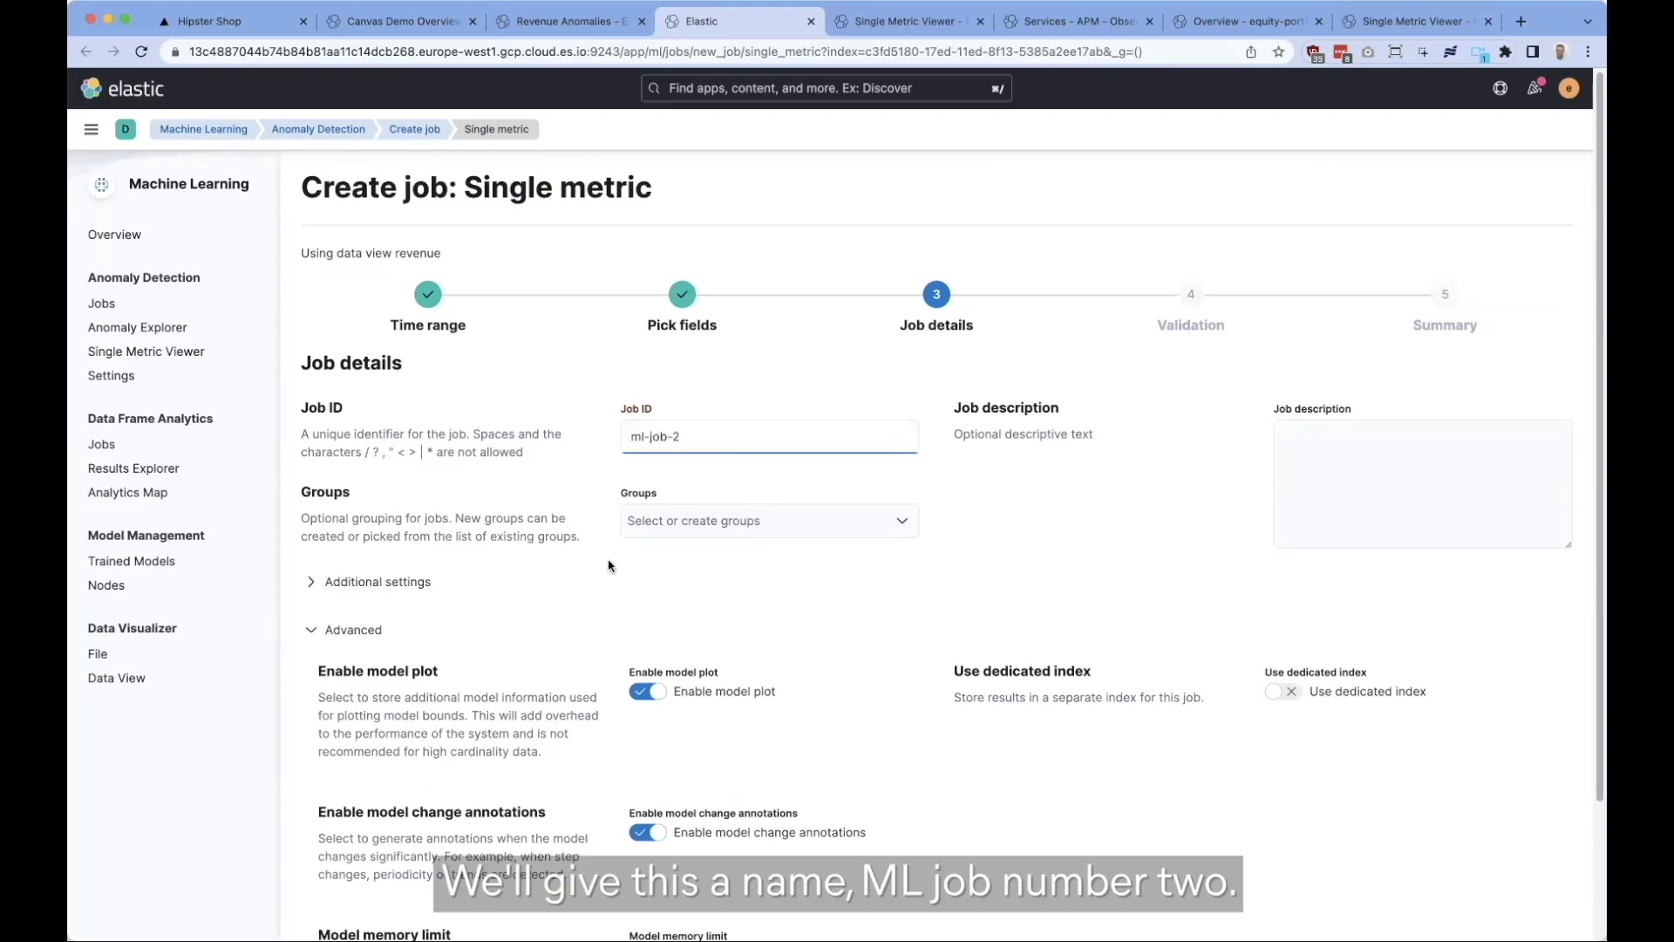
scroll(553, 642, down, 3)
click(452, 902)
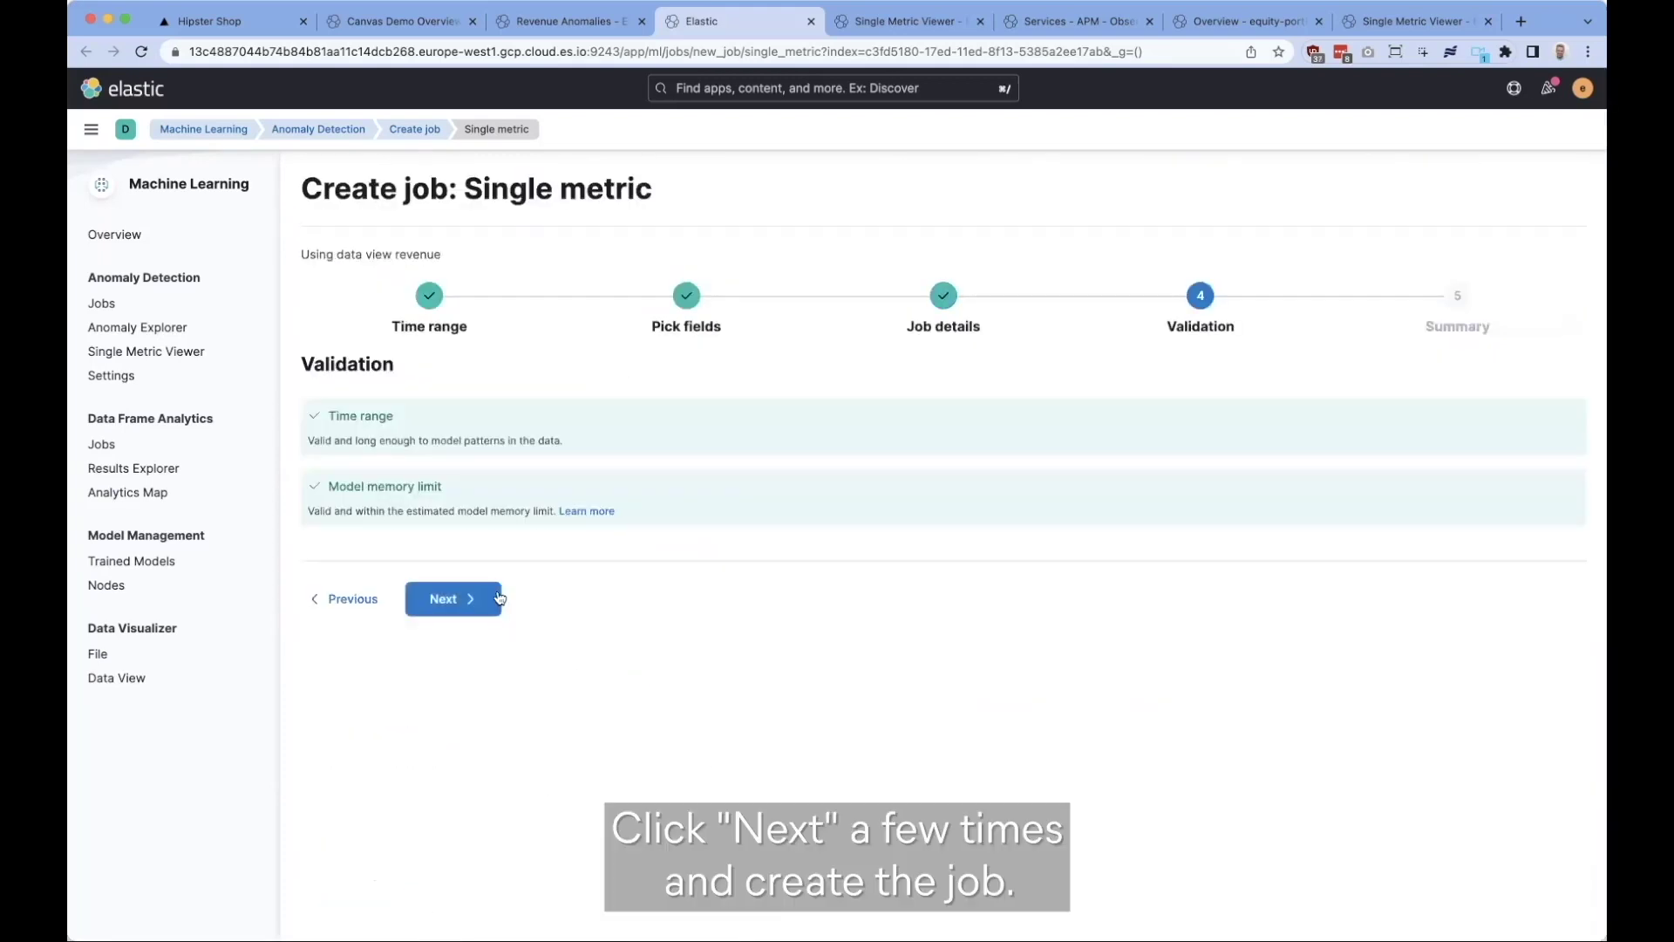
click(451, 599)
scroll(521, 819, down, 1)
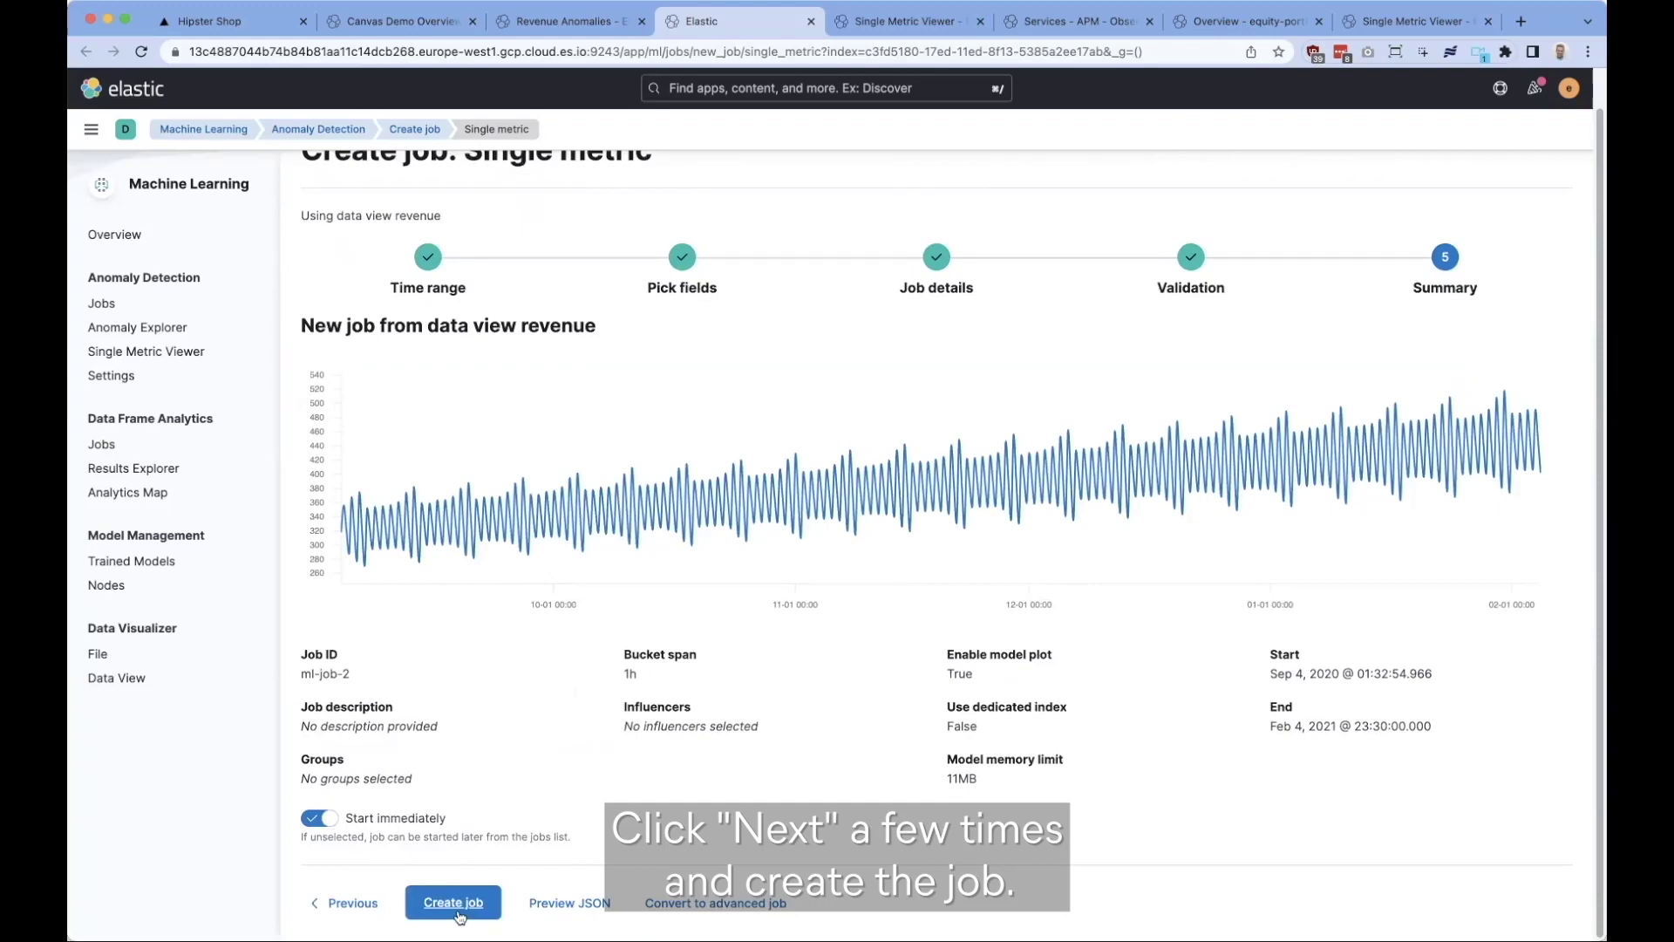
click(452, 903)
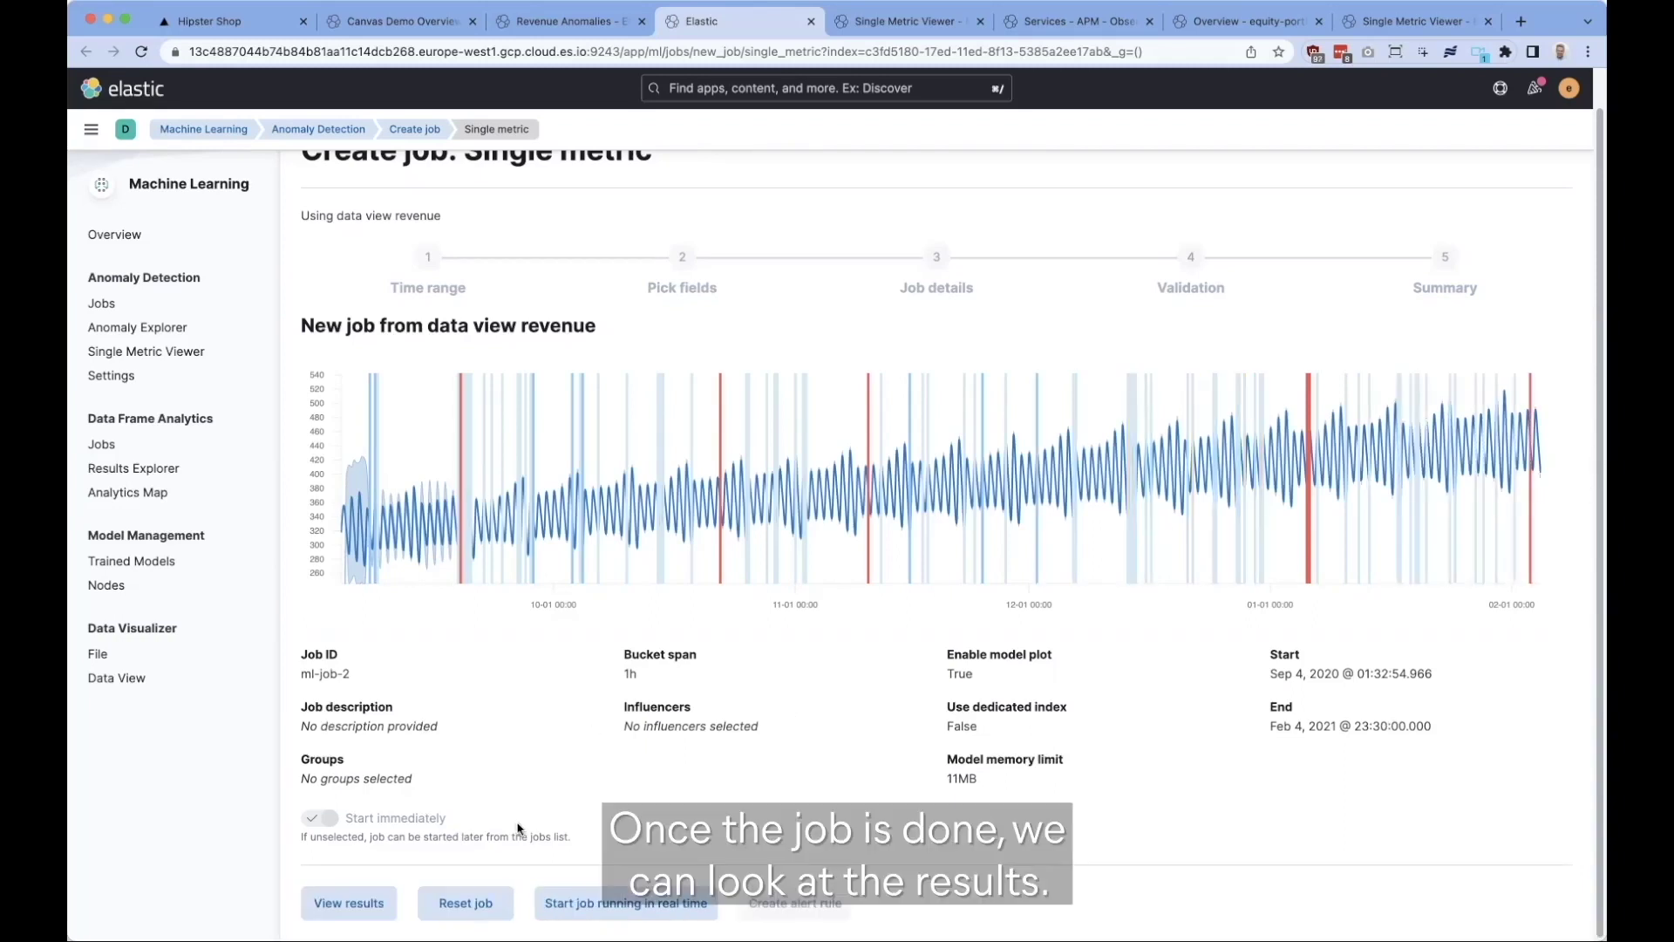
Open ml-job-2's results and focus the chart on early February 2021
click(348, 902)
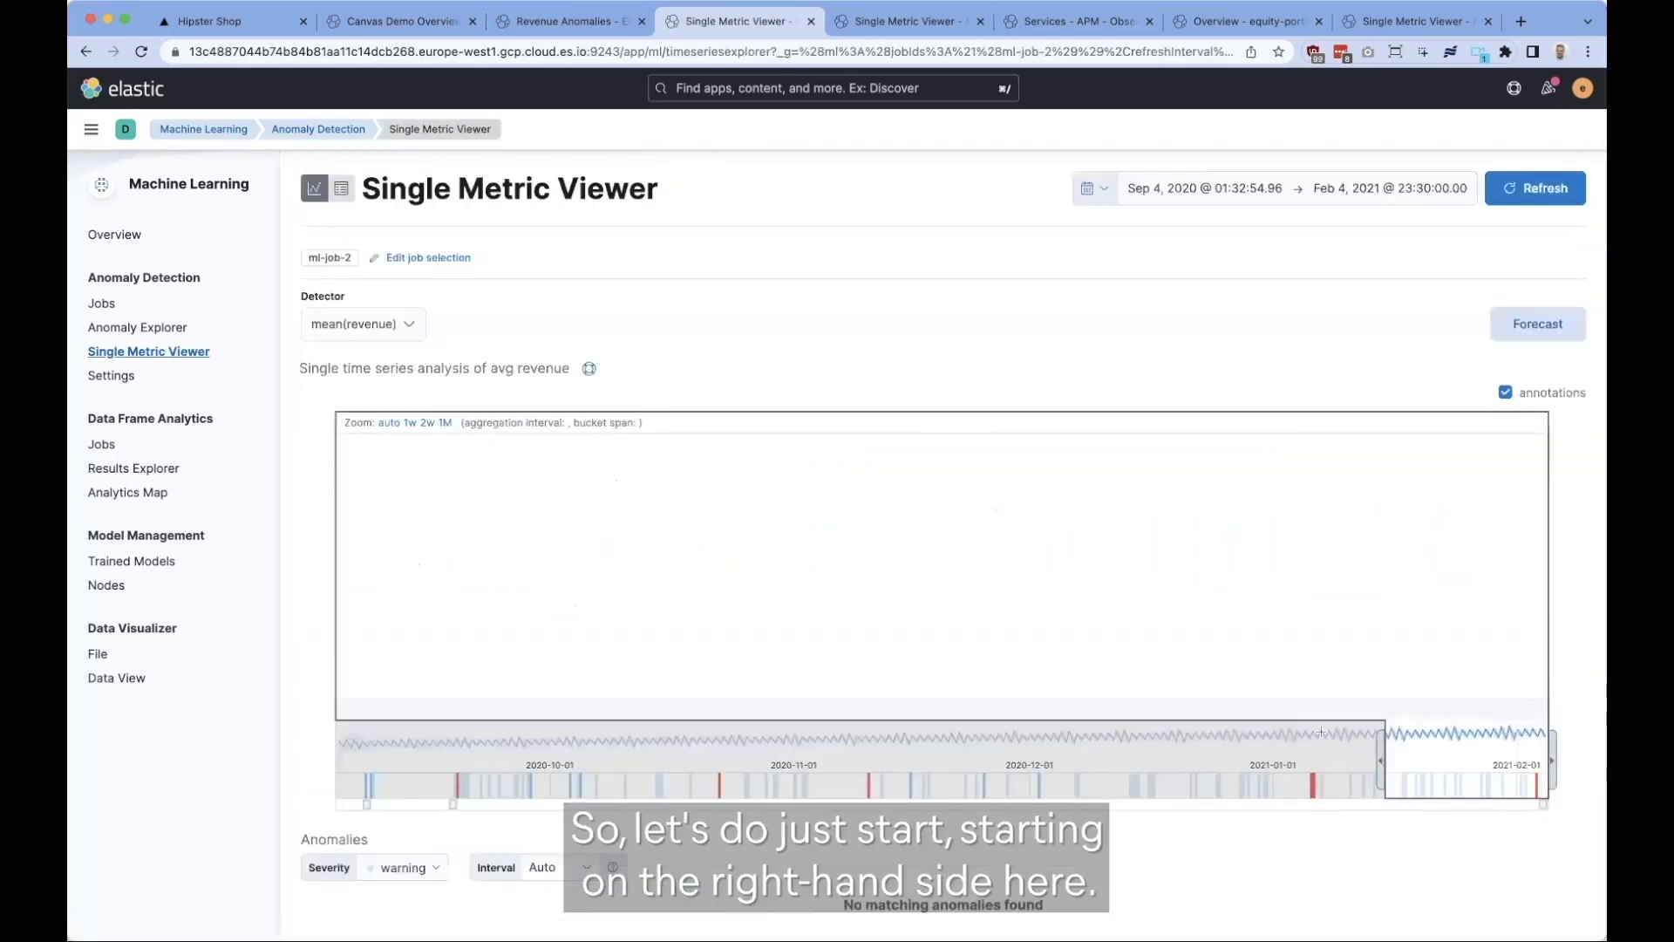
drag(1380, 756, 1505, 763)
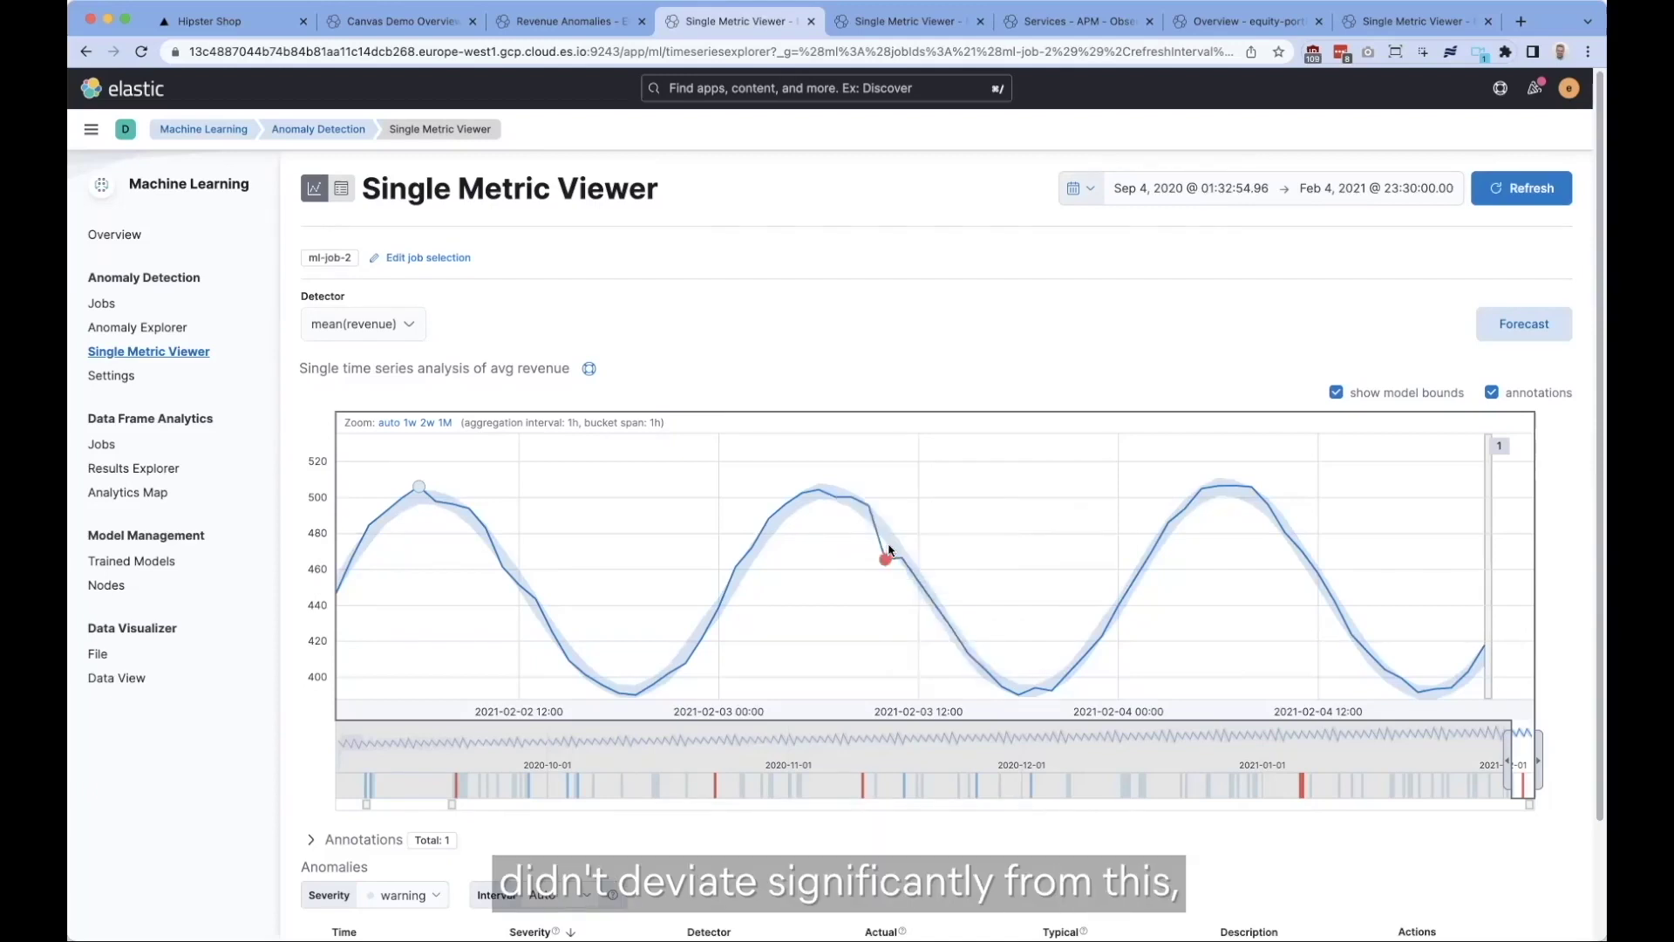
mouse_move(884, 560)
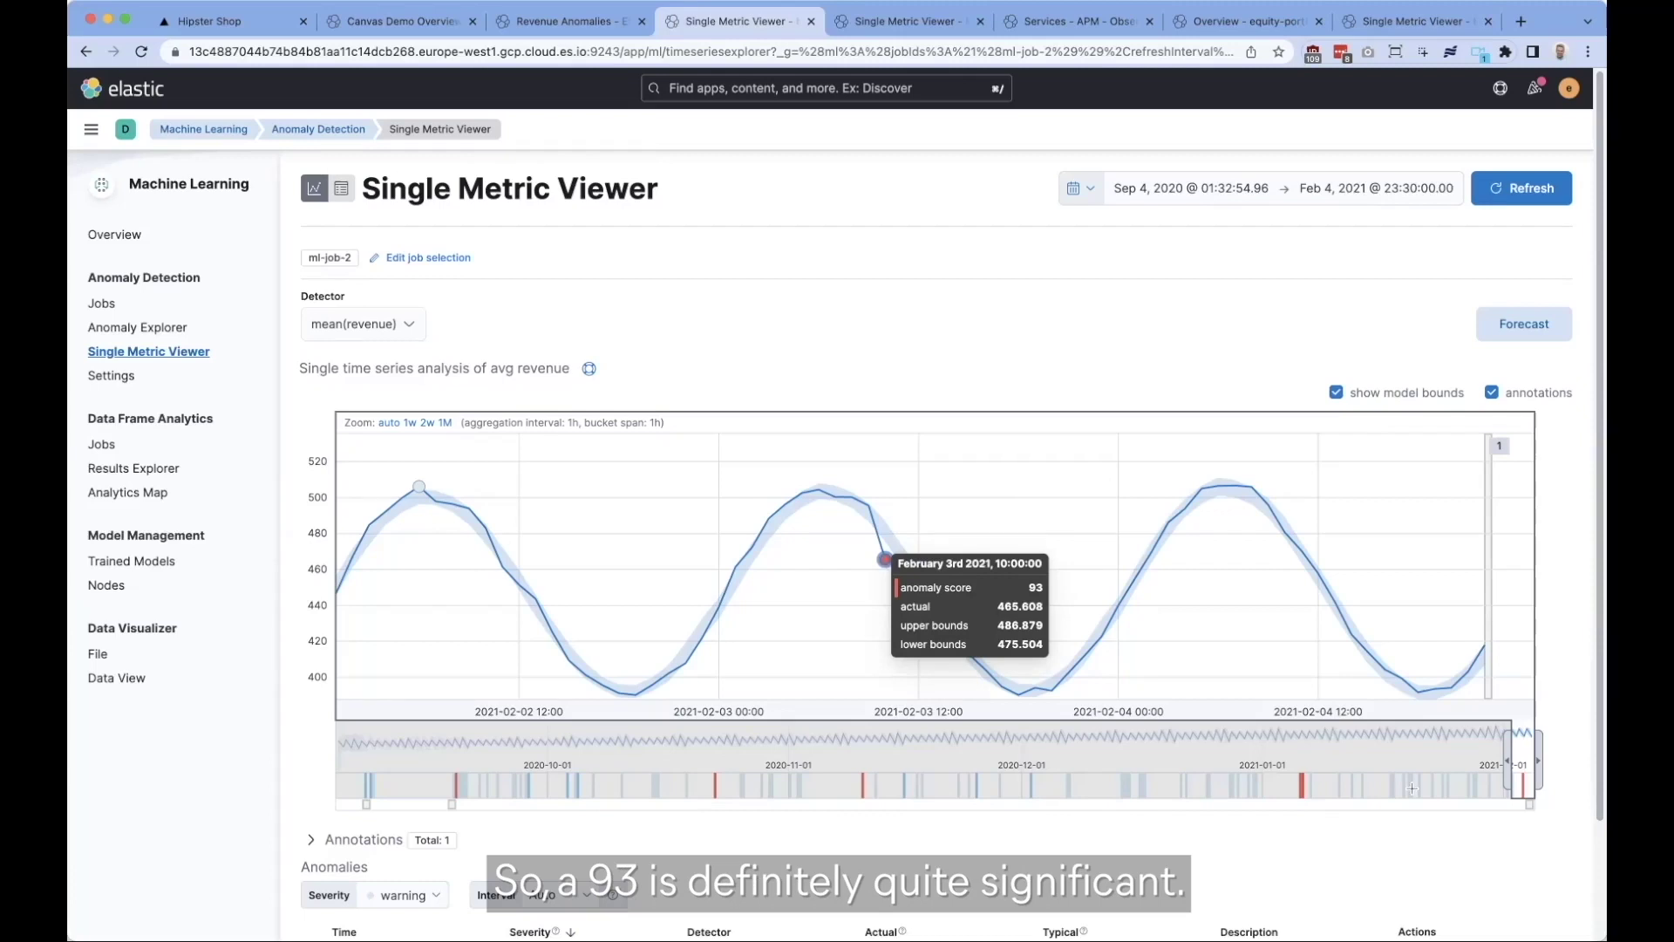
click(1497, 769)
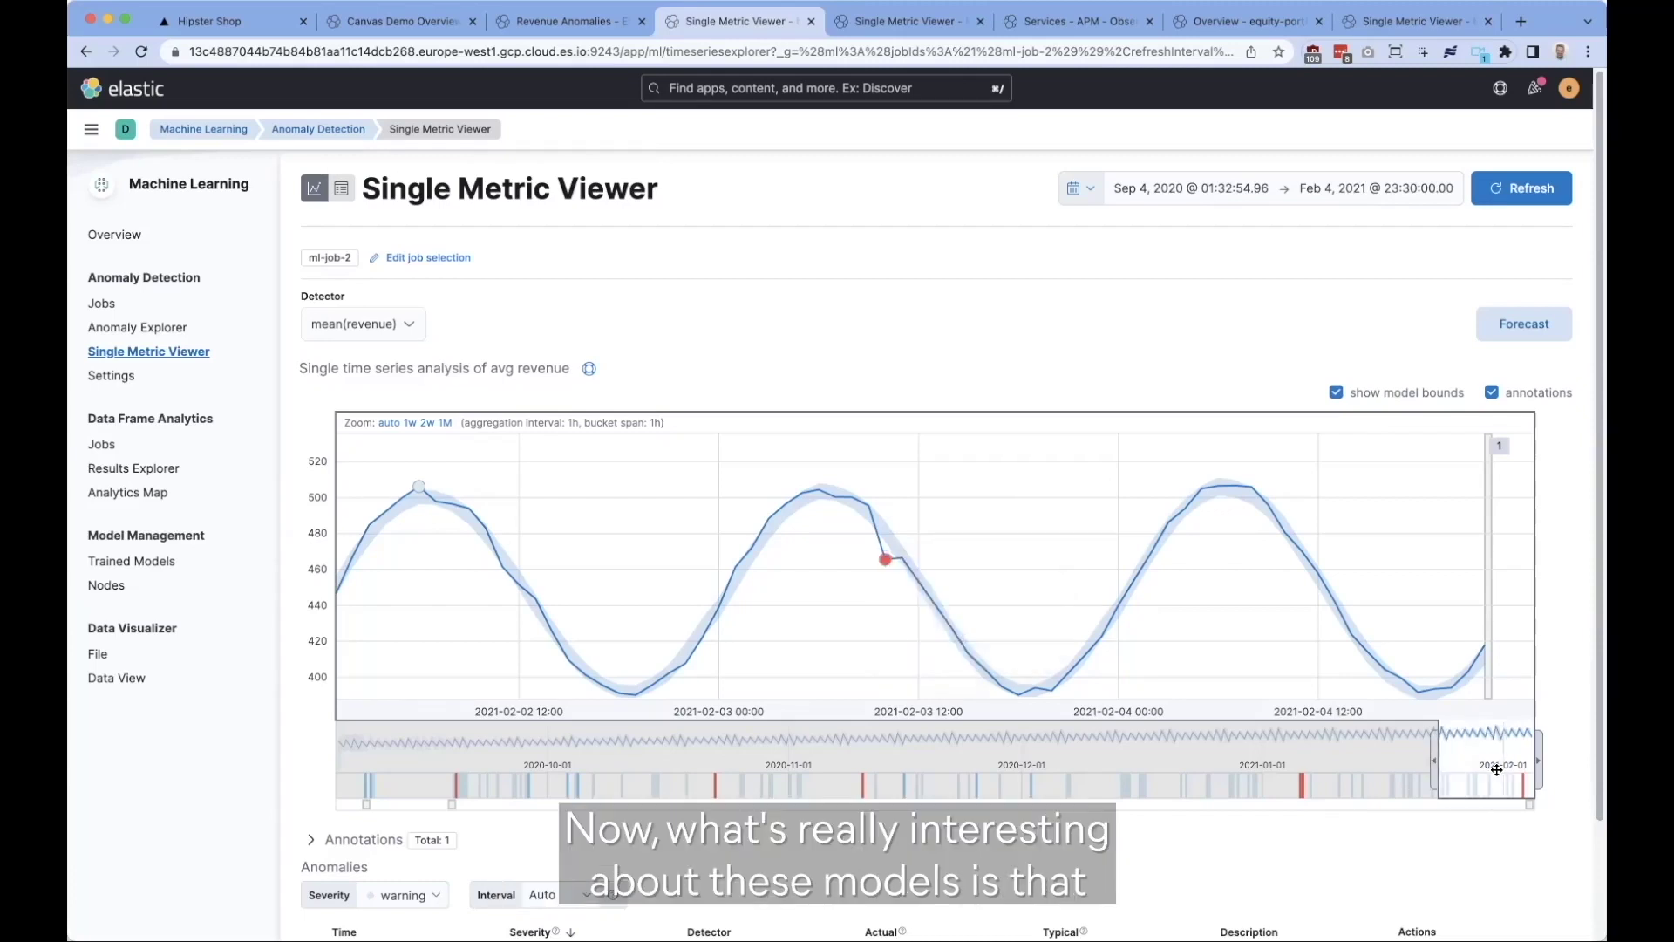
Widen the chart's focus range to span September 2020 through February 2021
drag(1497, 769, 335, 721)
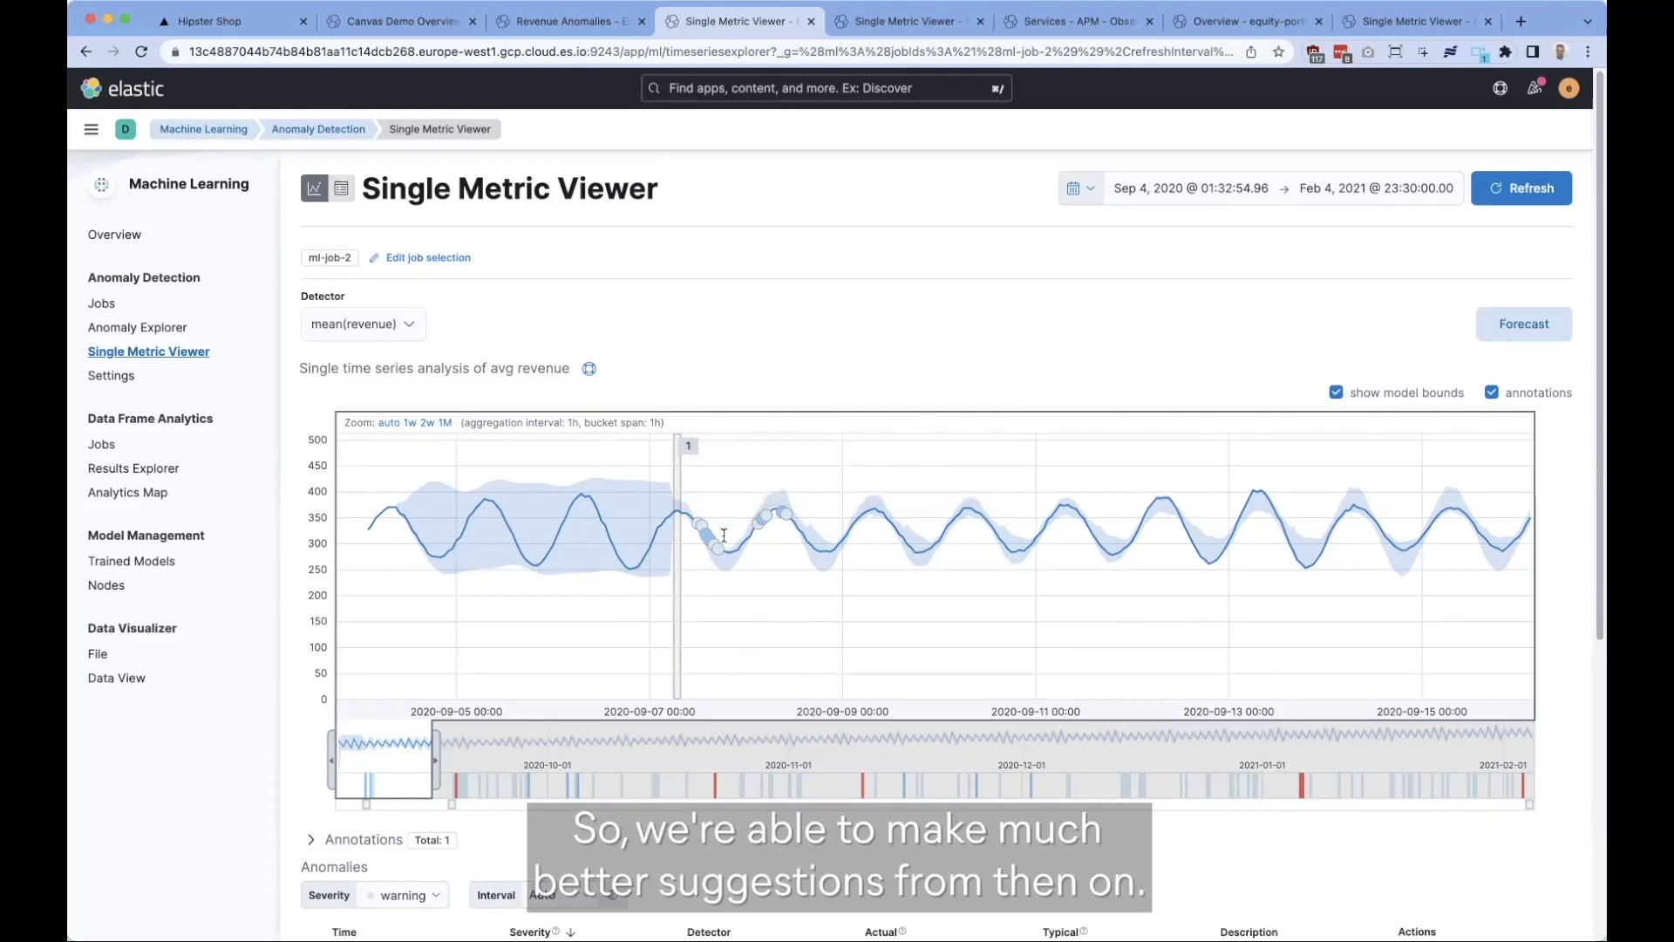
mouse_move(434, 765)
mouse_down()
mouse_move(499, 765)
mouse_move(480, 762)
mouse_up()
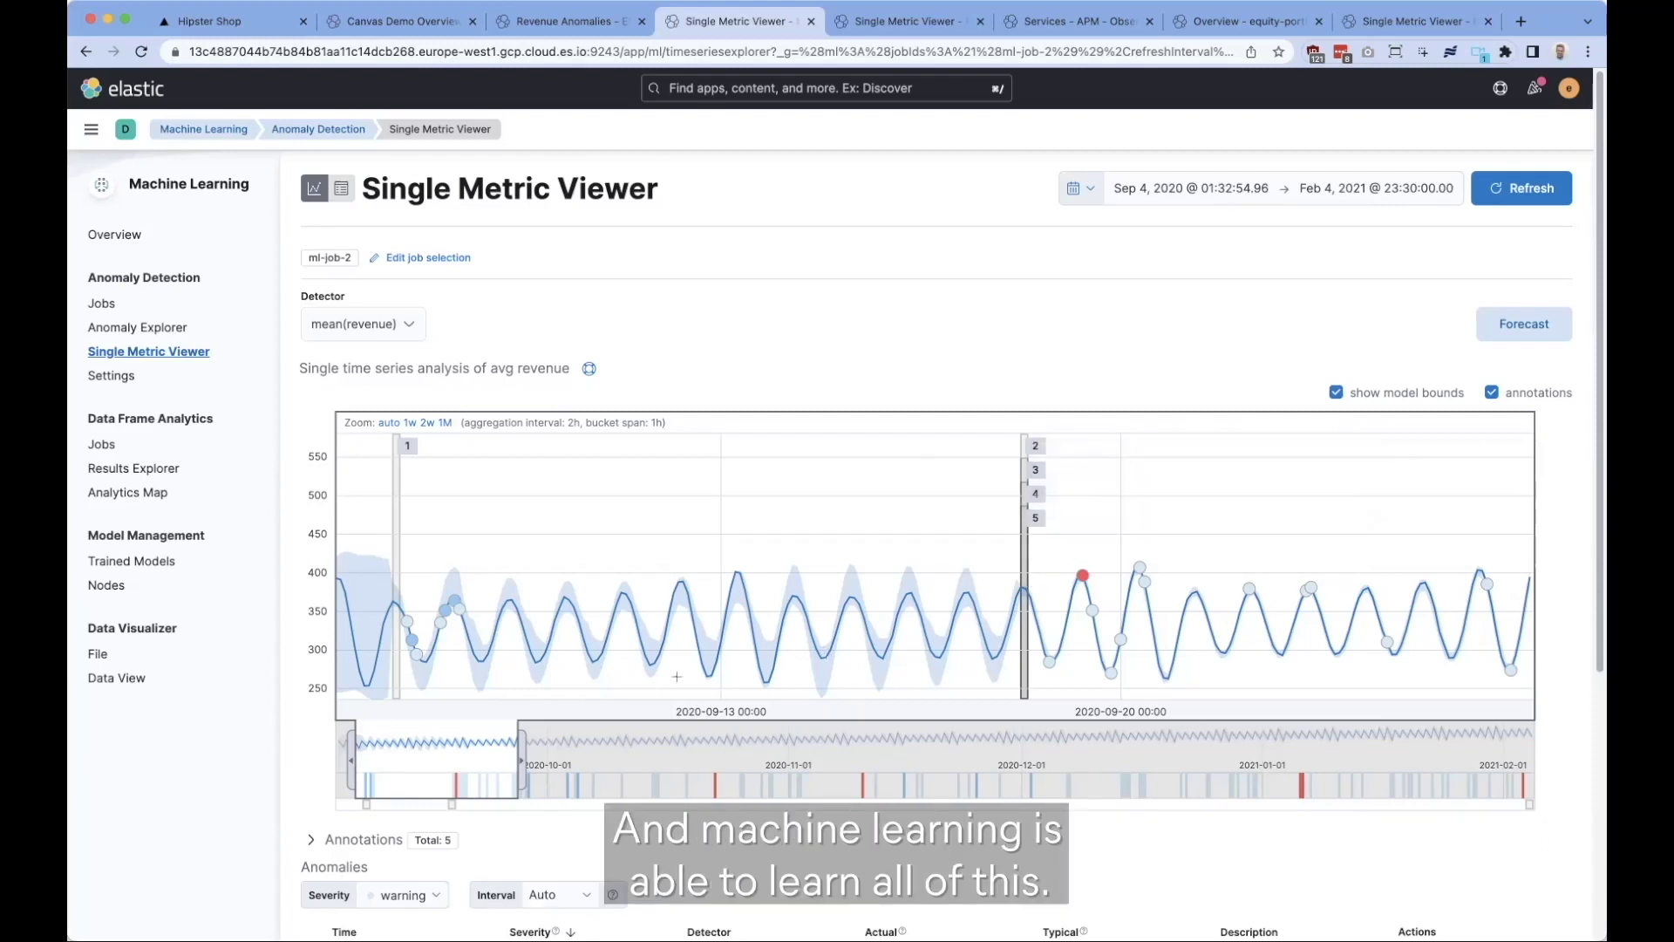
drag(523, 759, 1541, 761)
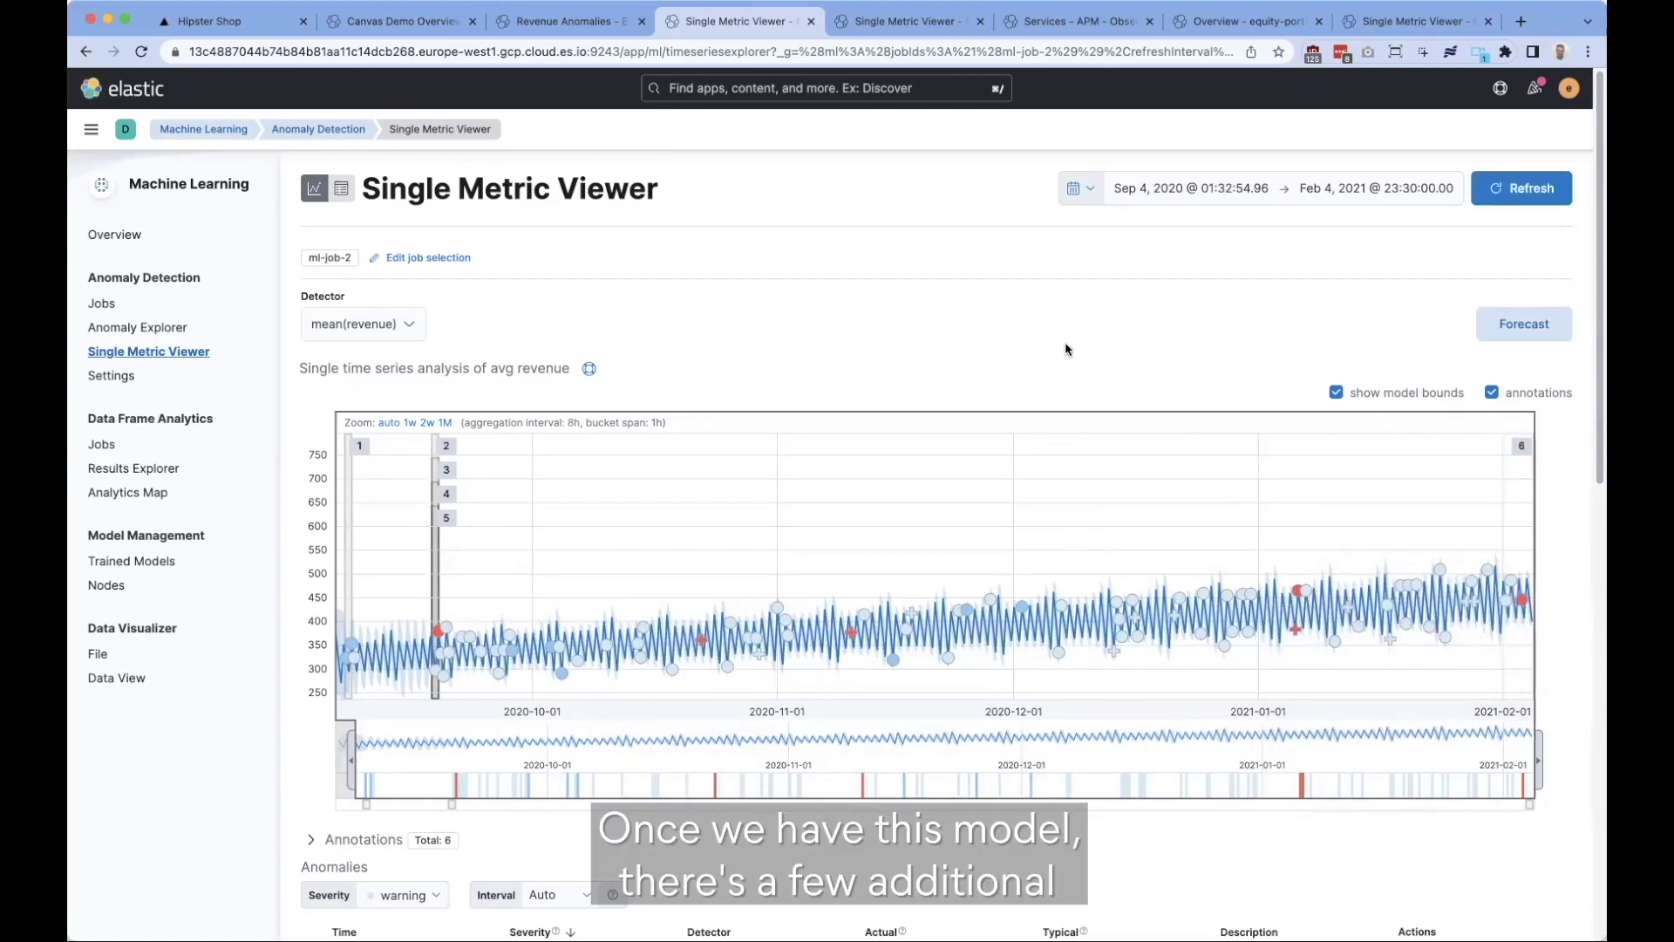
Run a 14-day forecast and zoom the chart onto the forecast period
click(1493, 337)
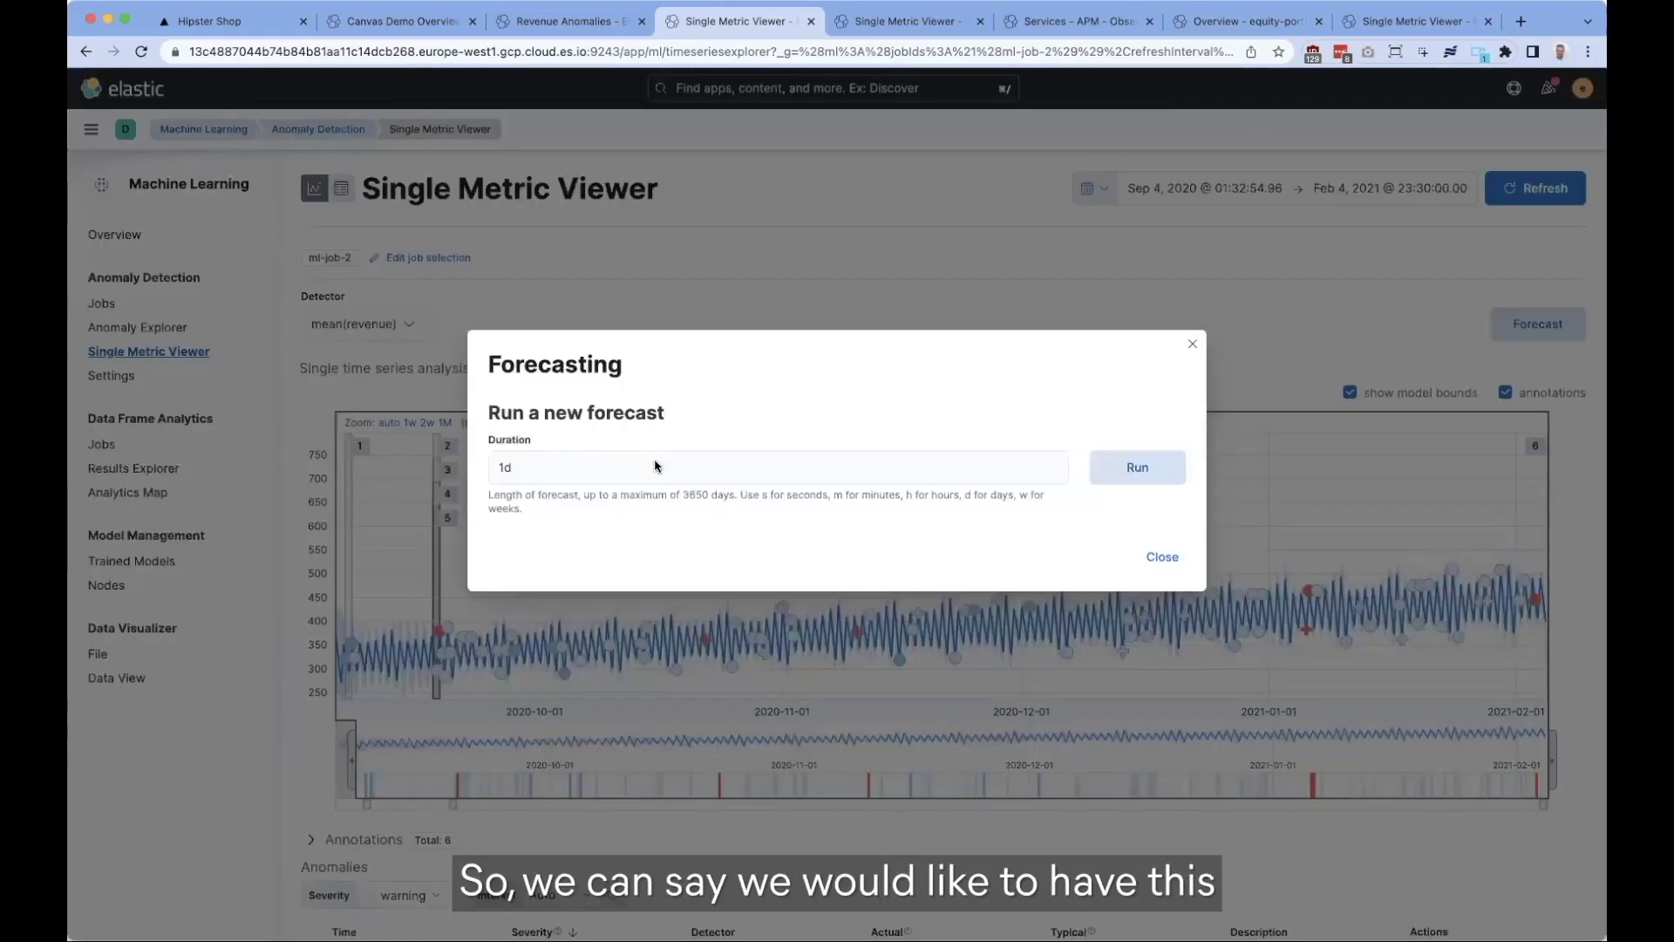
click(658, 466)
text(14d)
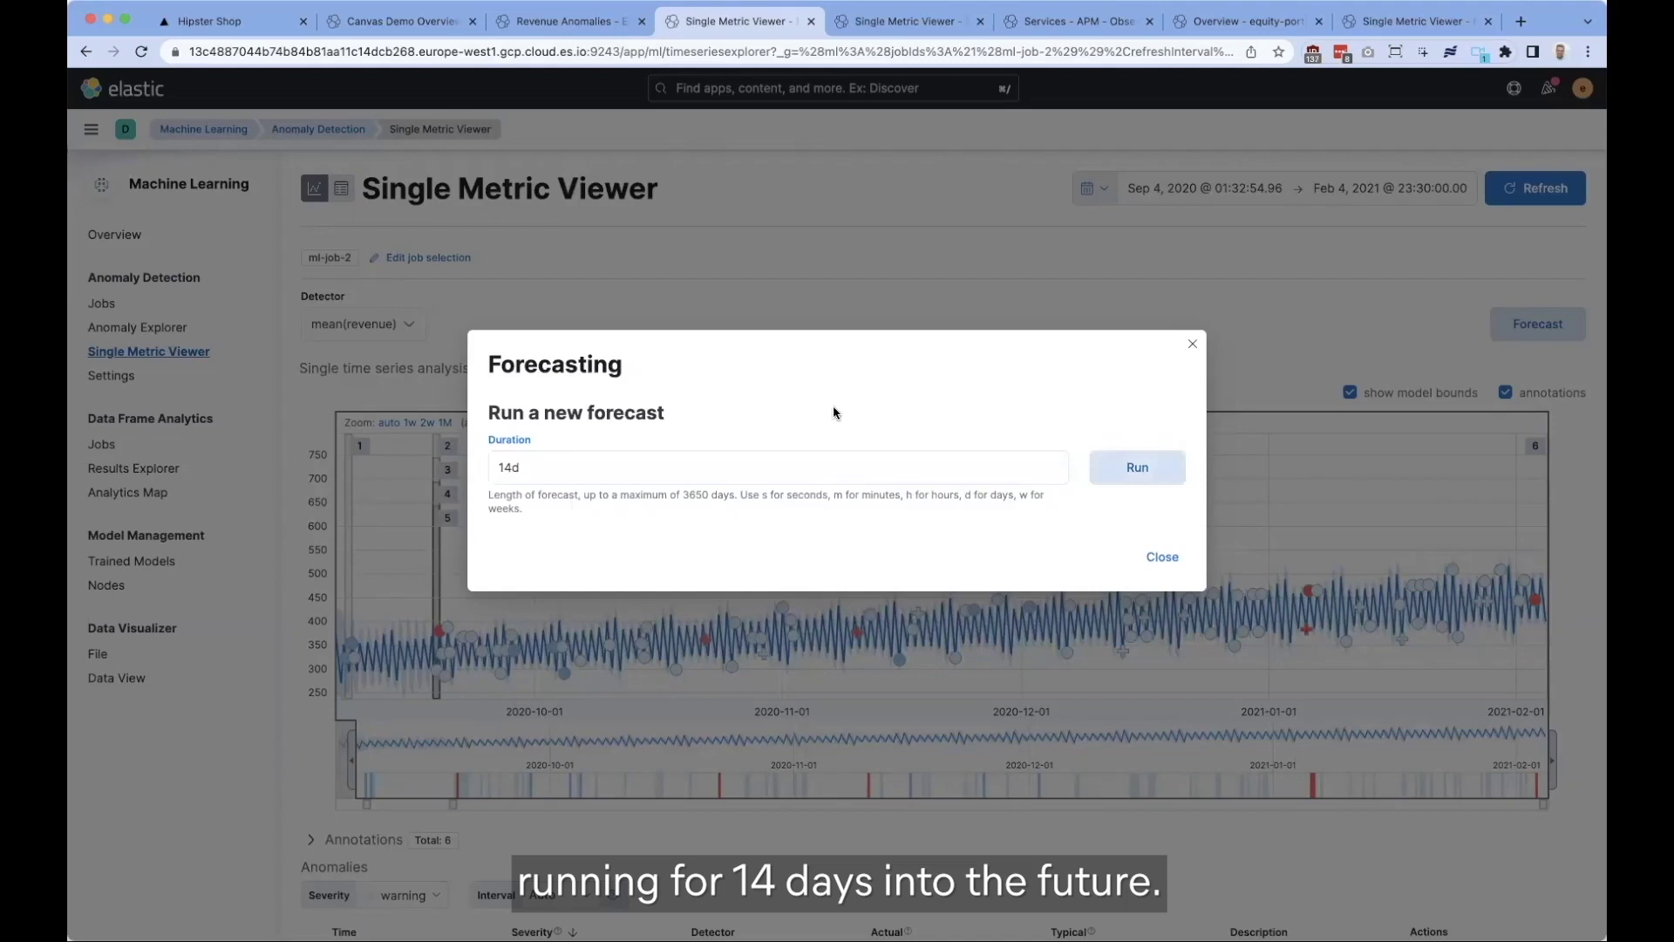
click(1126, 467)
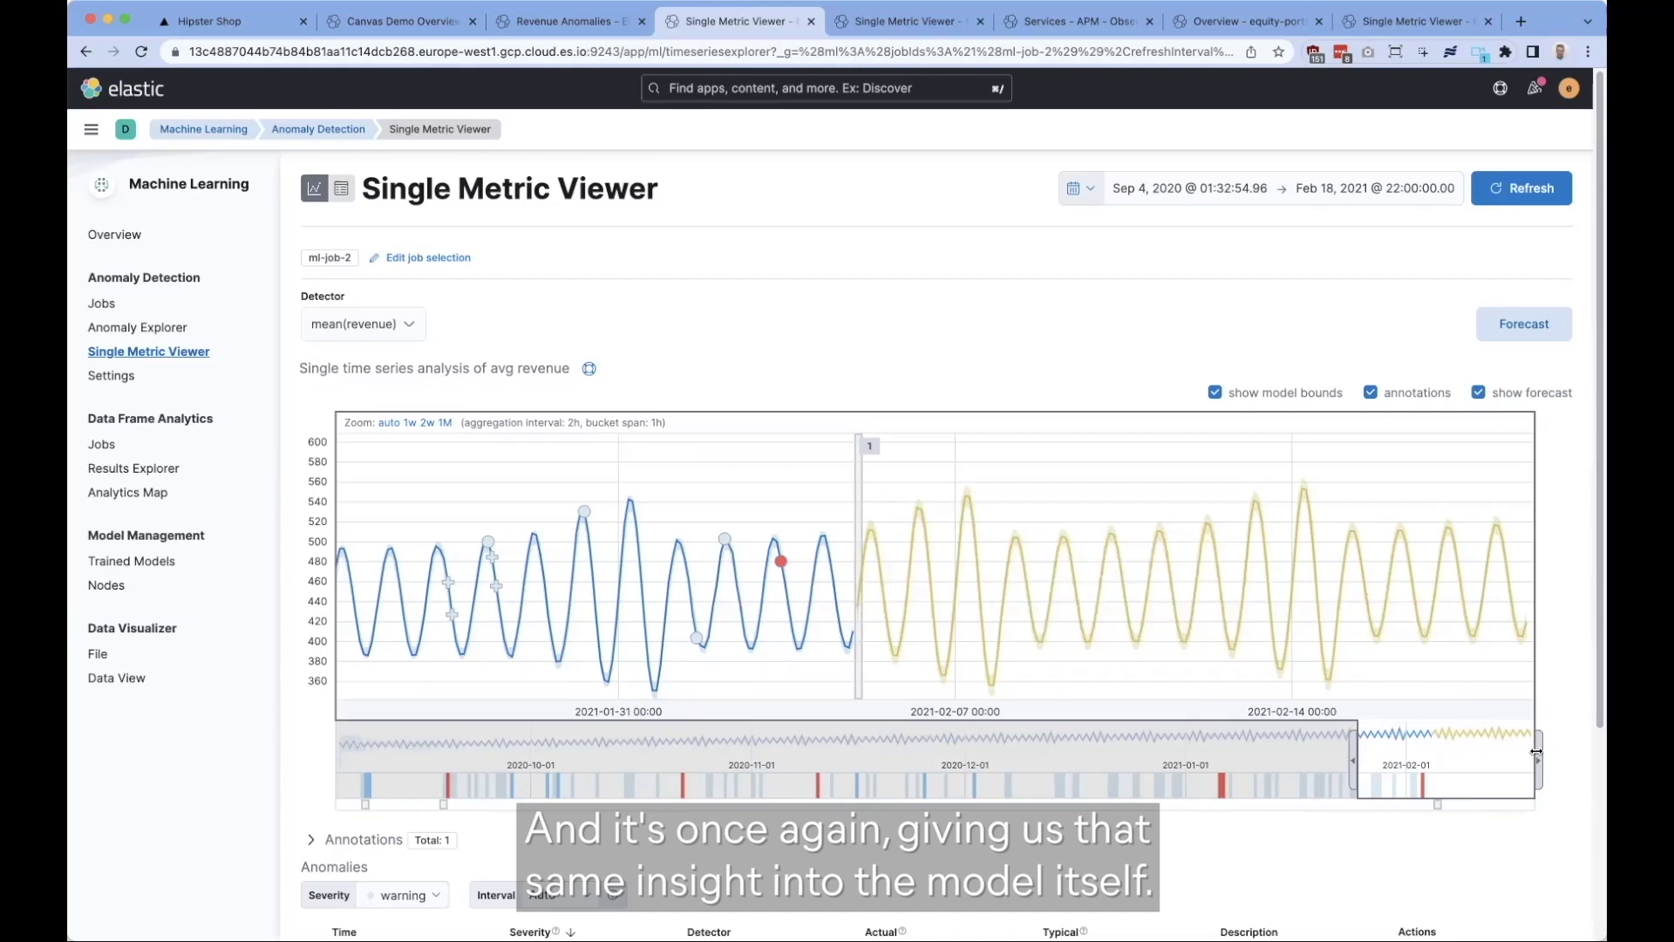
mouse_move(1537, 749)
mouse_down()
mouse_move(1378, 749)
mouse_move(1432, 757)
mouse_up()
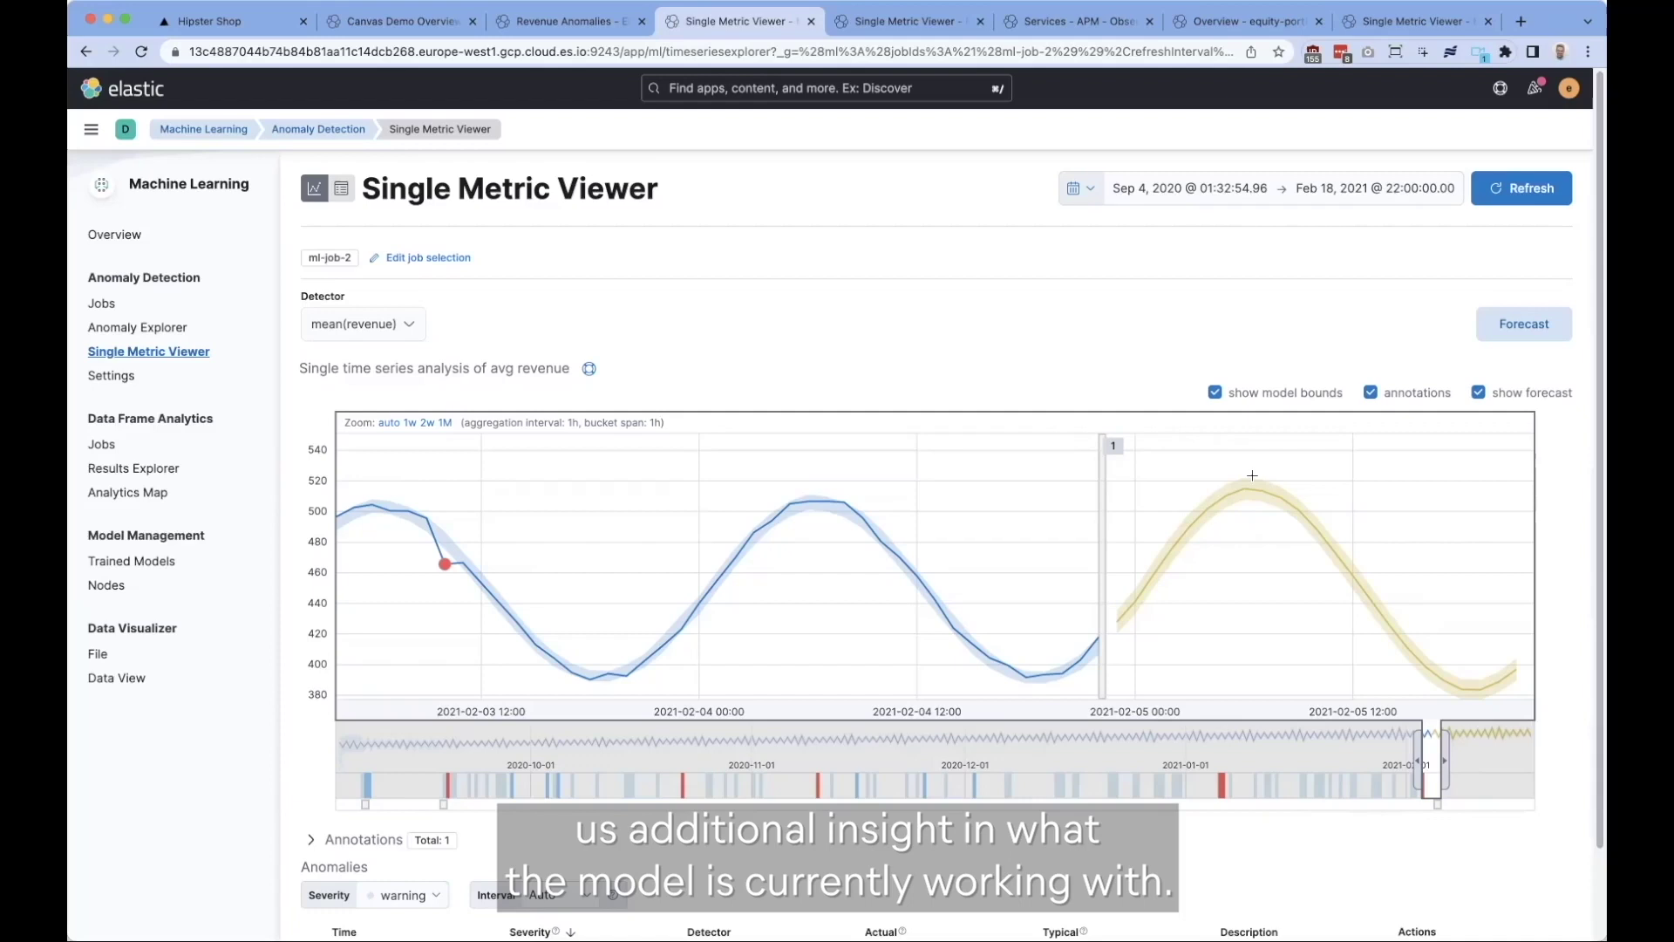
scroll(1215, 733, down, 3)
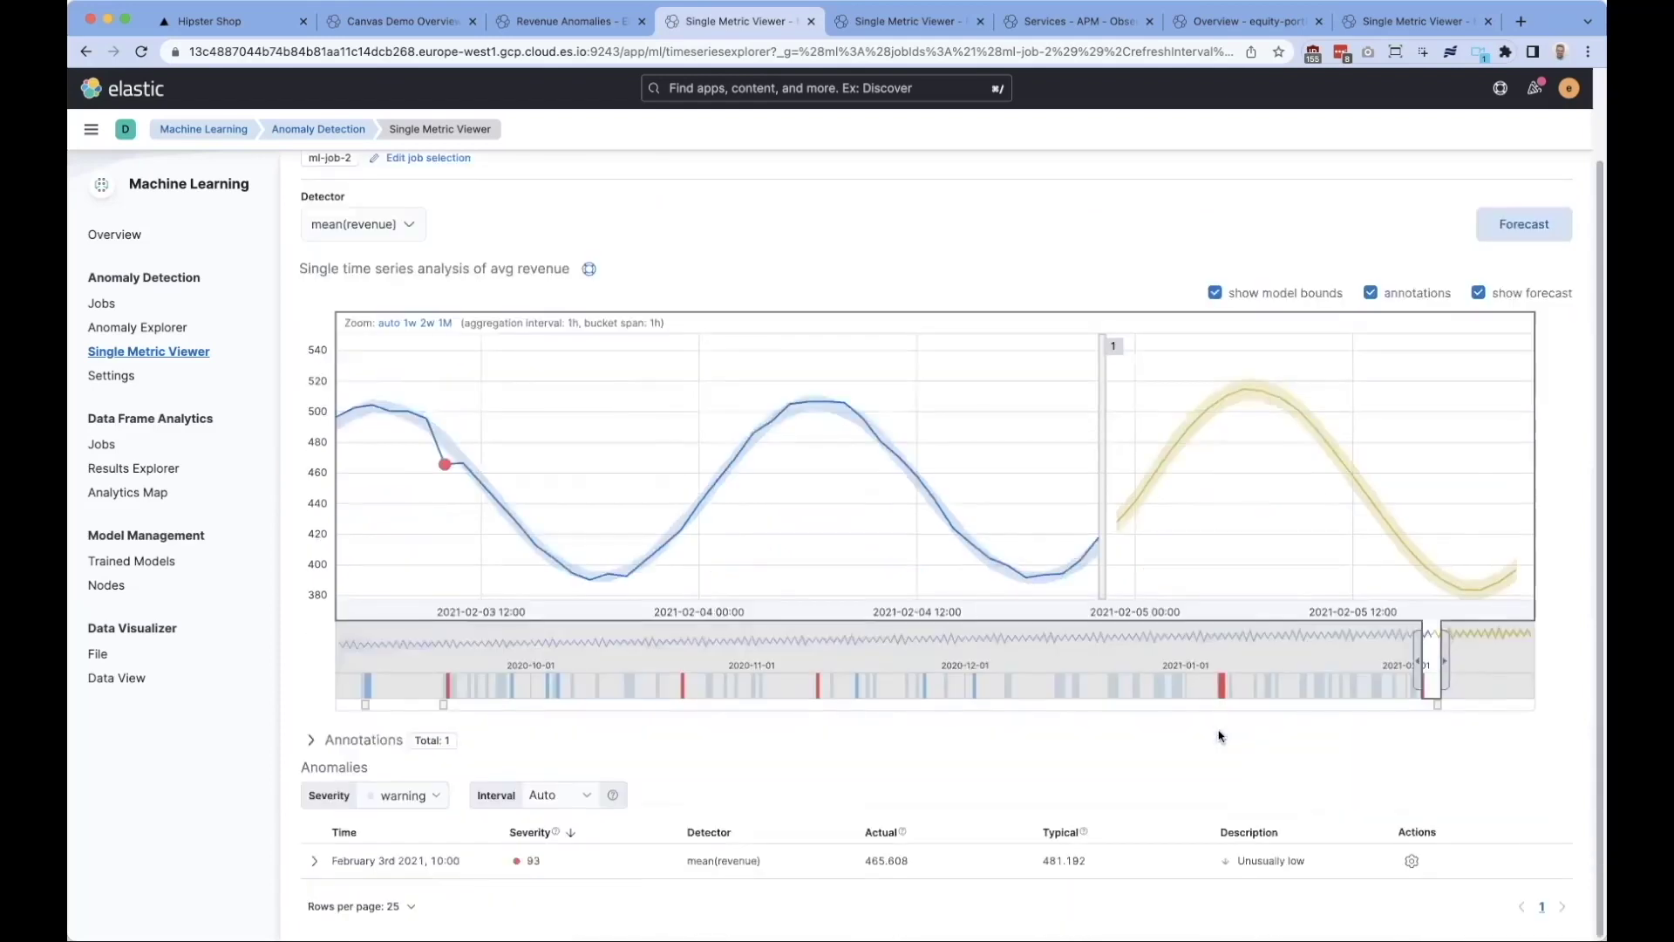
scroll(904, 432, up, 3)
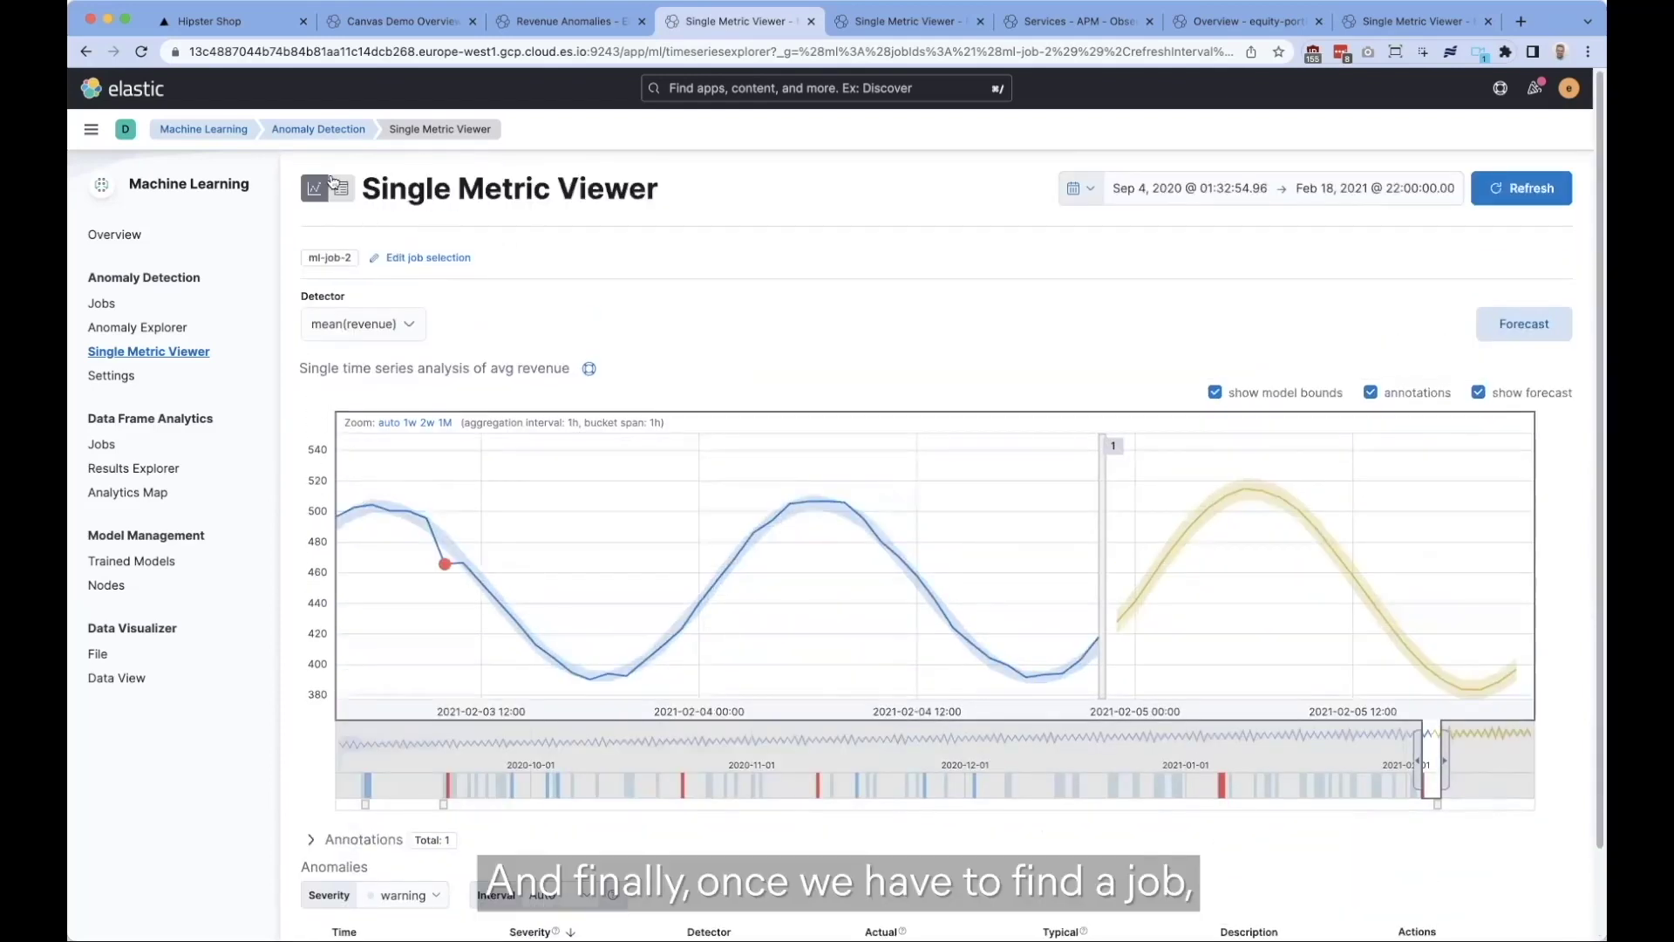
Go to the Jobs list and open ml-job-2's actions menu
click(327, 129)
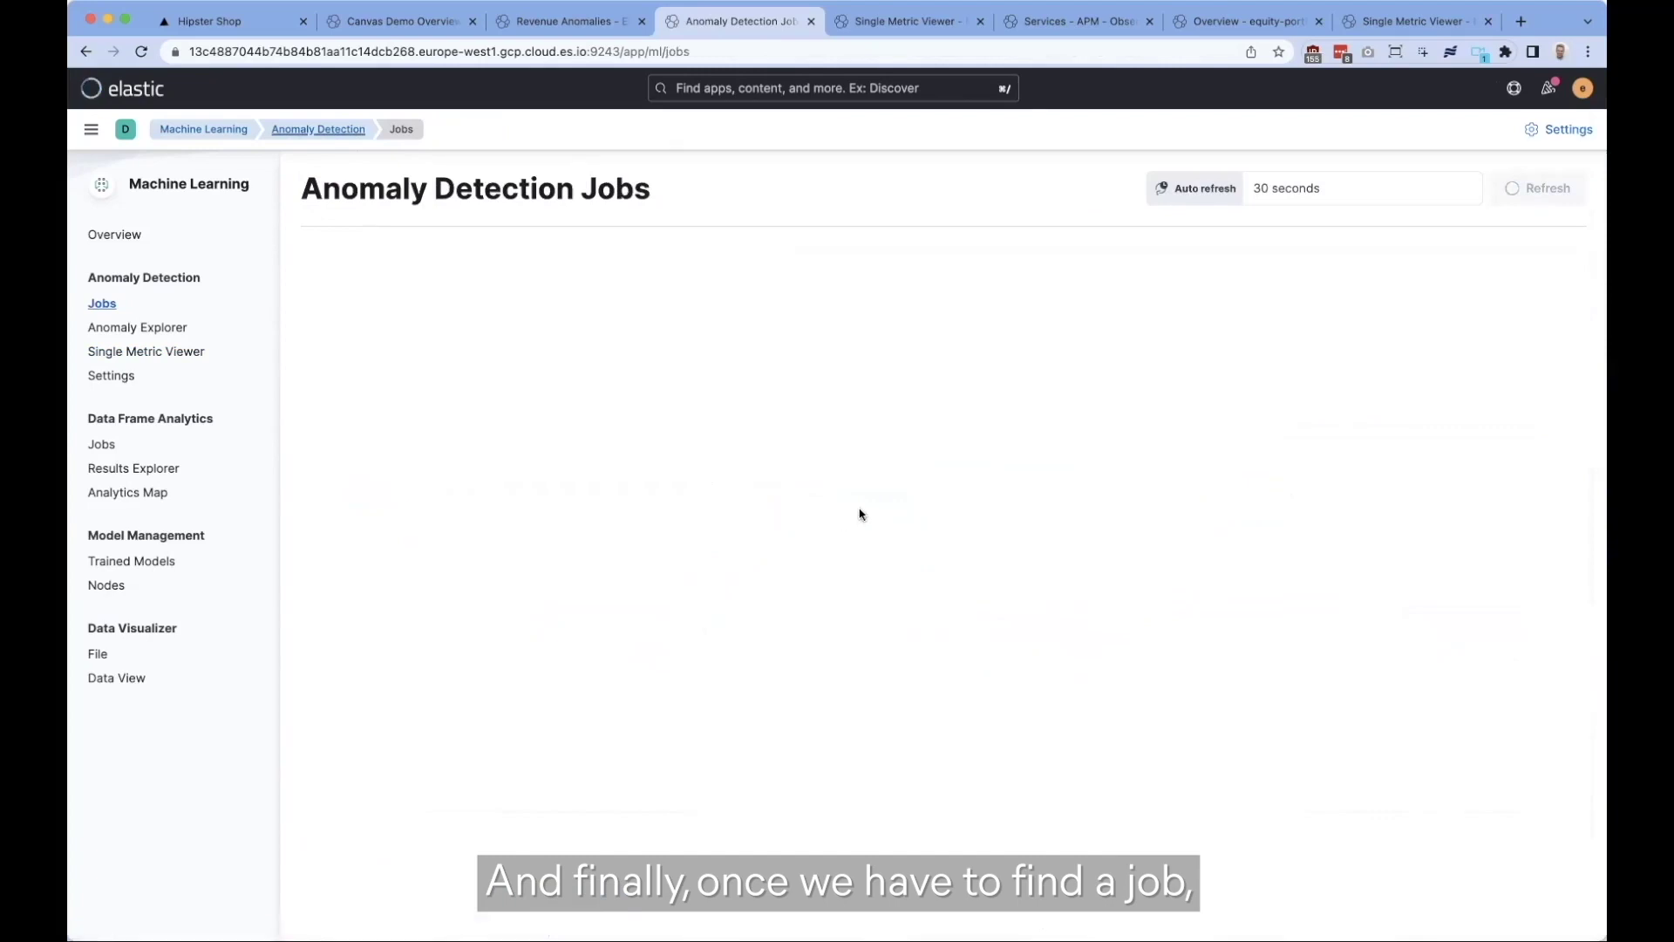
scroll(916, 540, down, 1)
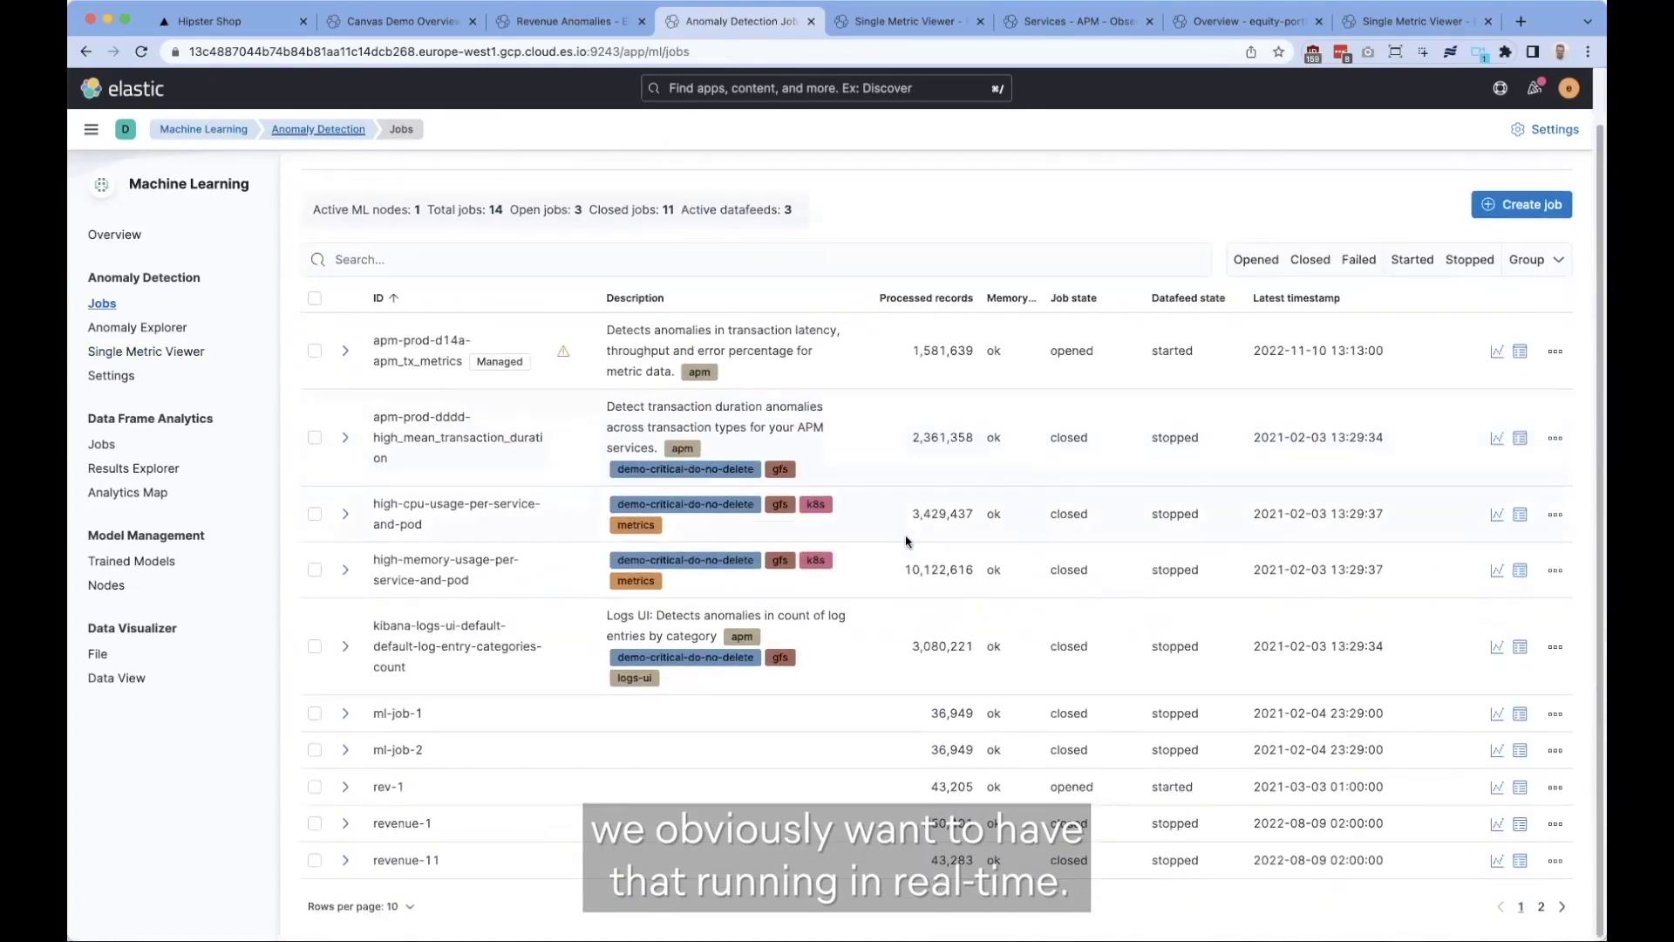
click(1556, 750)
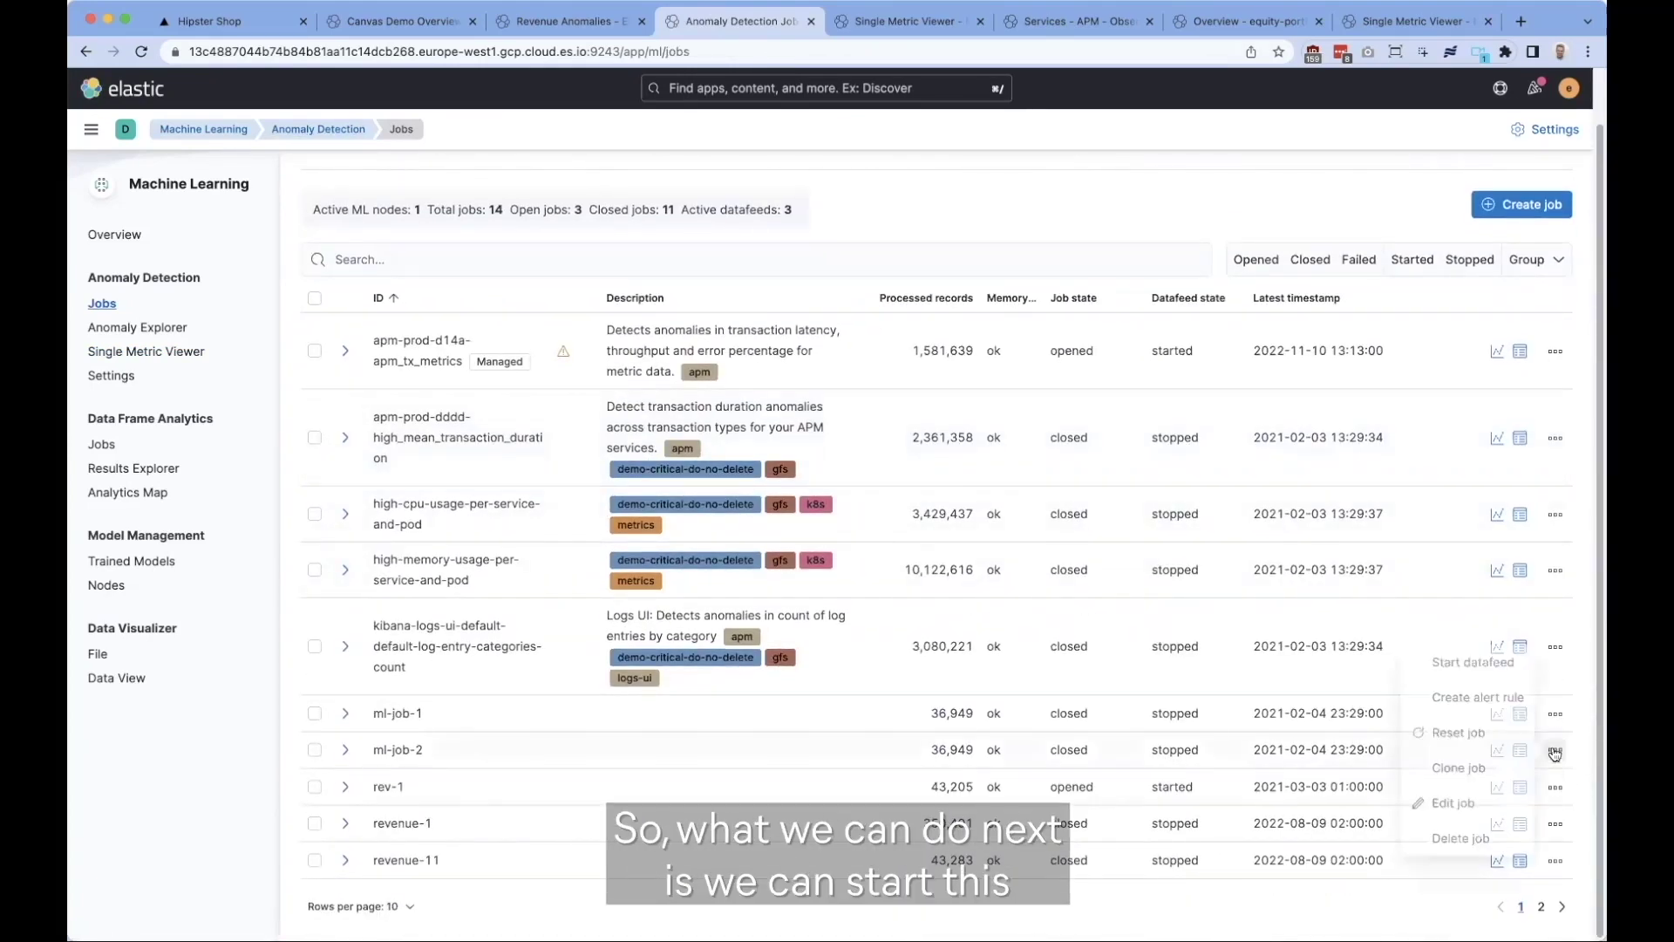
Start ml-job-2's datafeed in real-time mode, with alert rule creation afterwards
click(1476, 663)
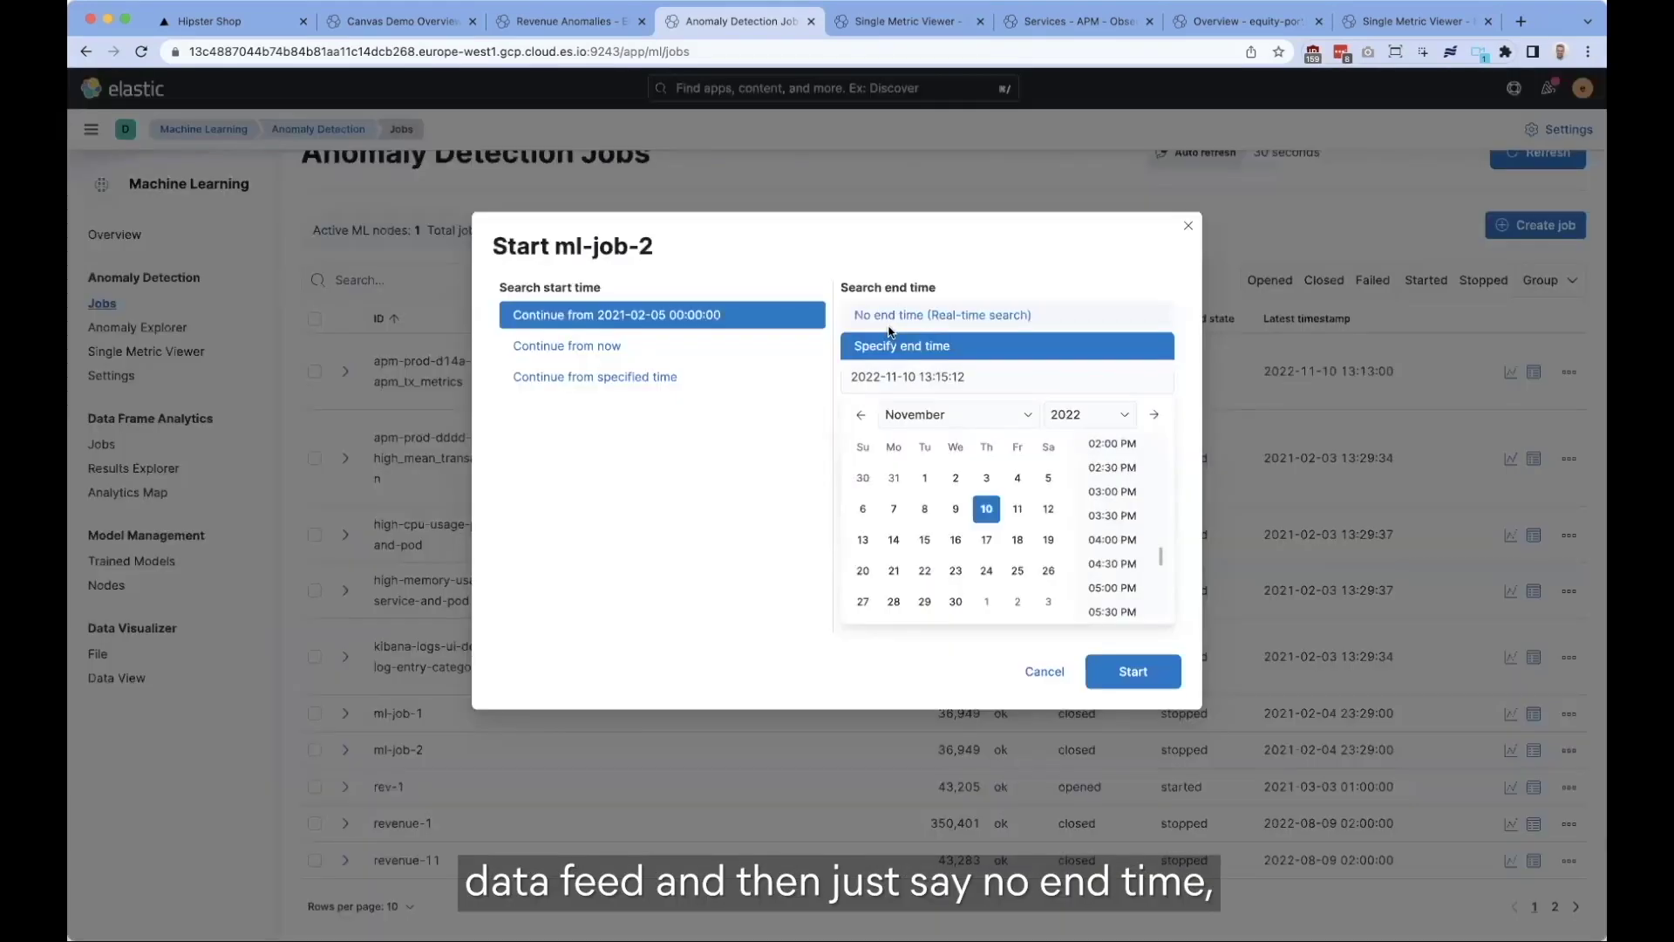
click(935, 317)
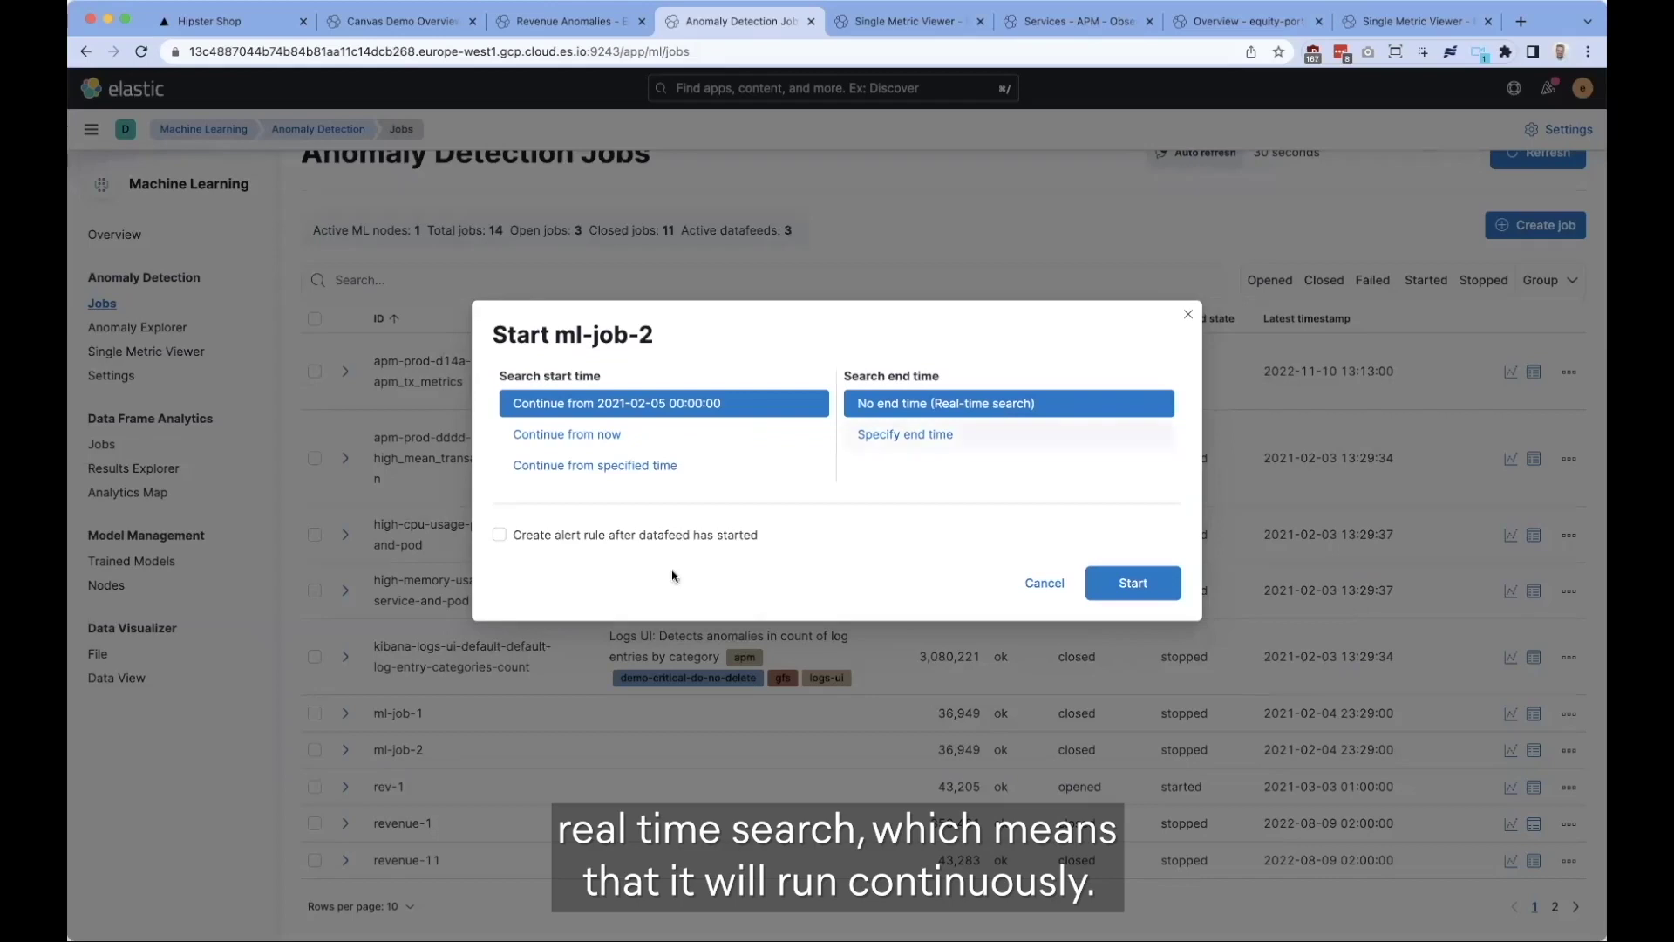
click(625, 537)
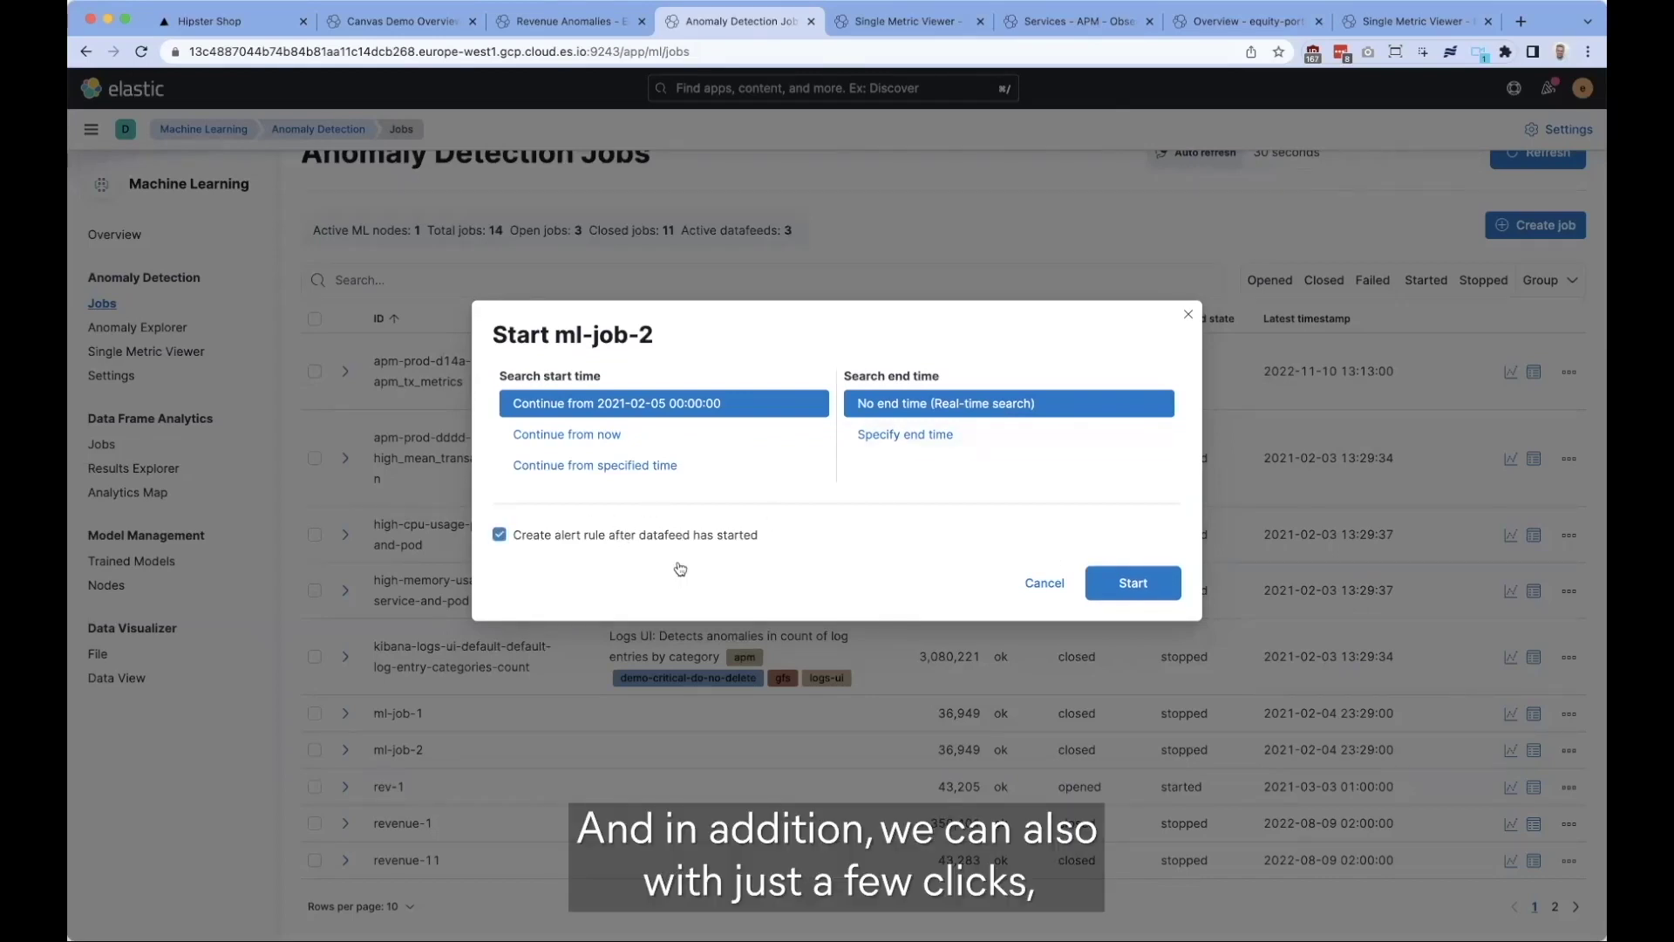
click(1132, 582)
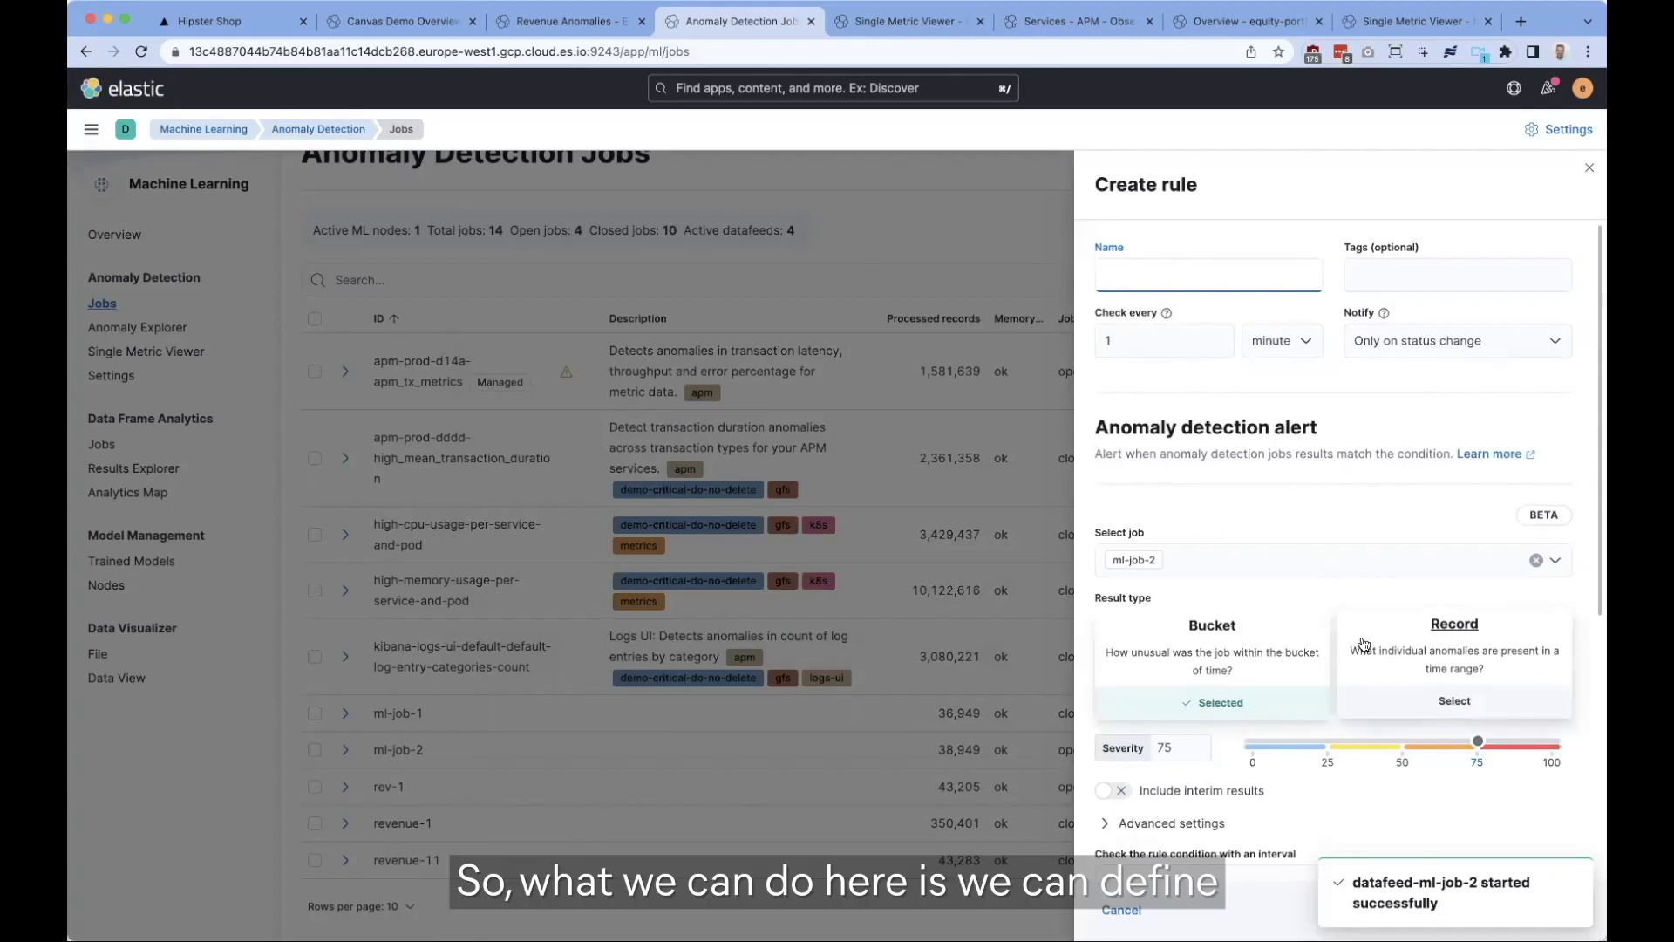
text(ml-job-2)
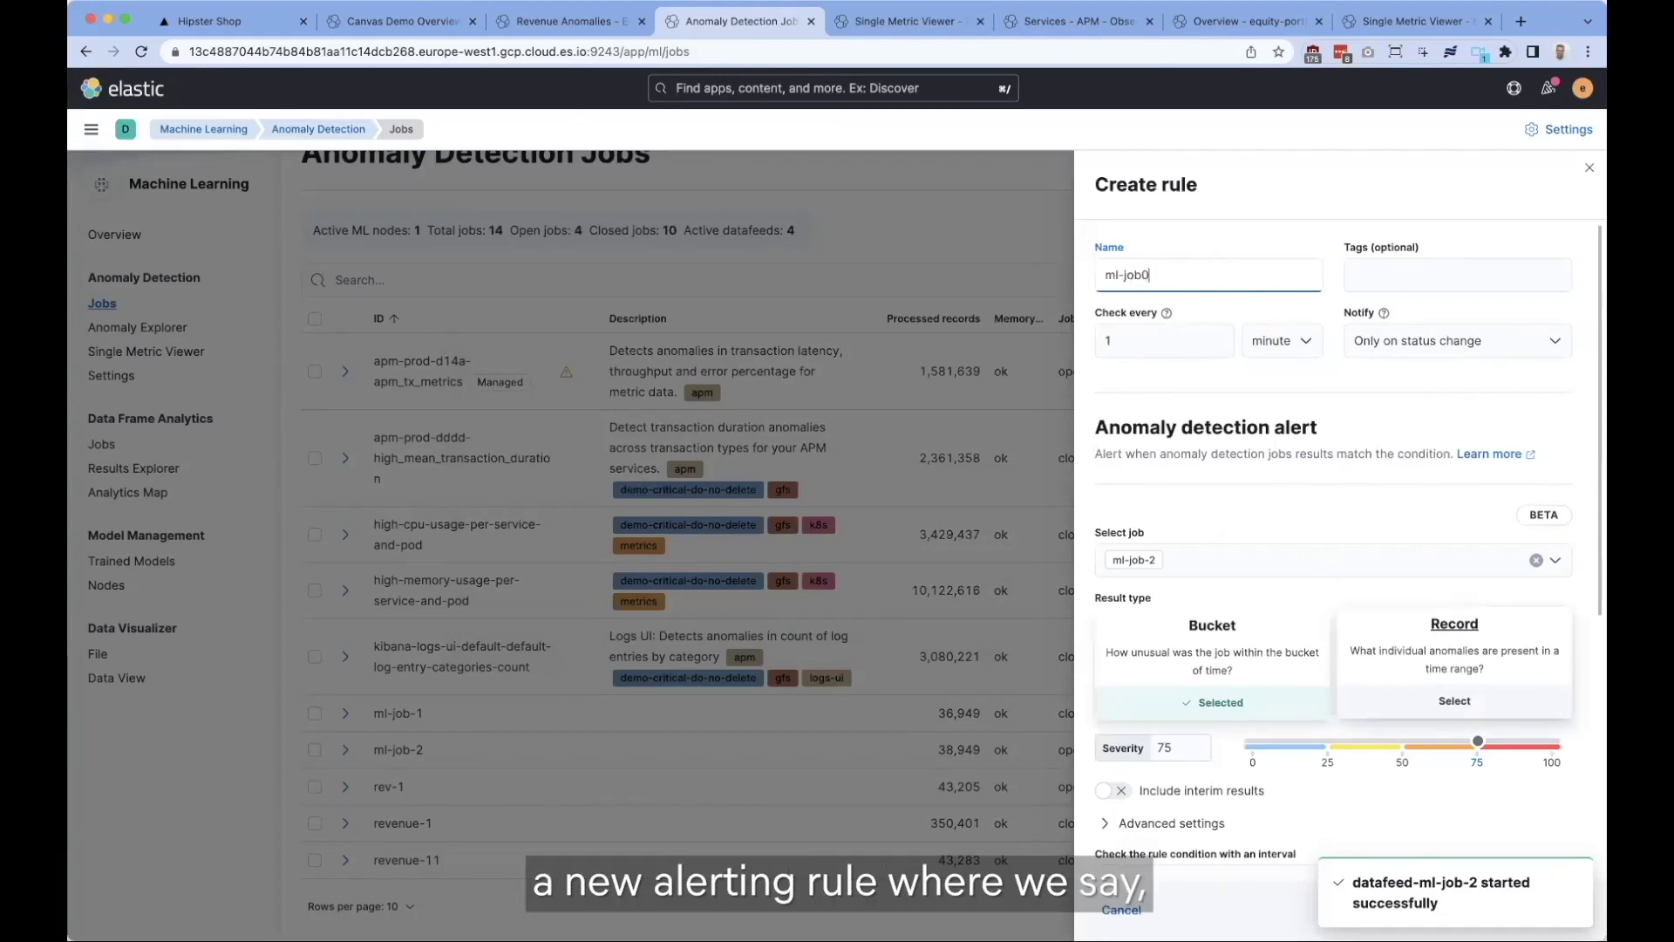
scroll(1471, 698, down, 1)
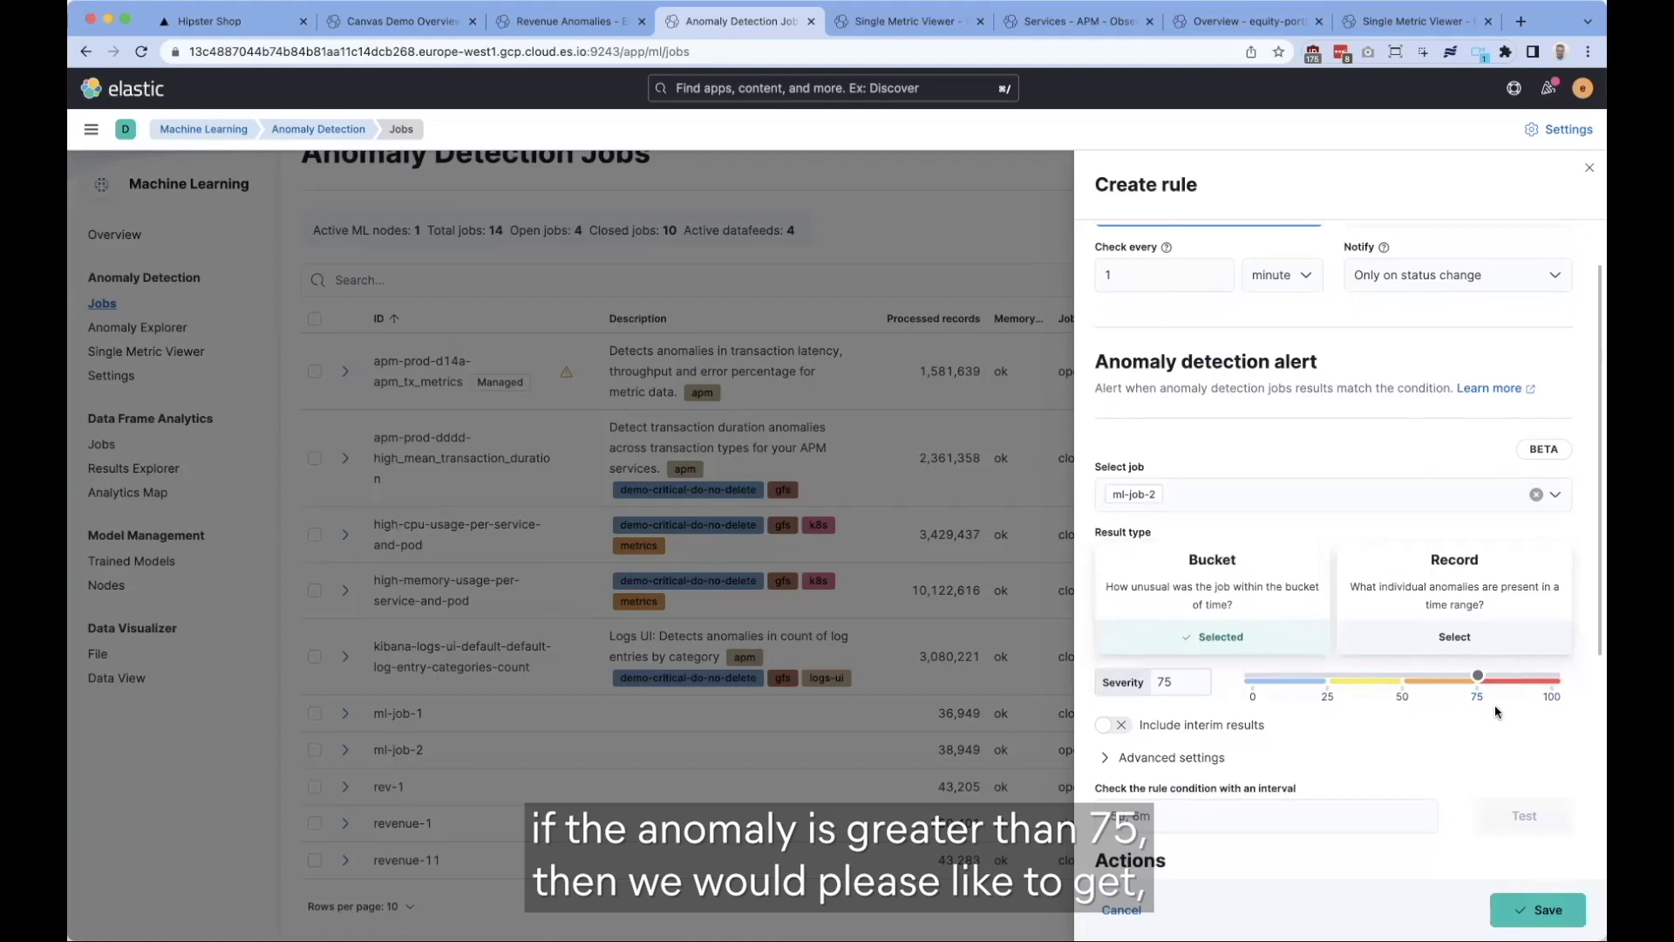
scroll(1478, 715, down, 4)
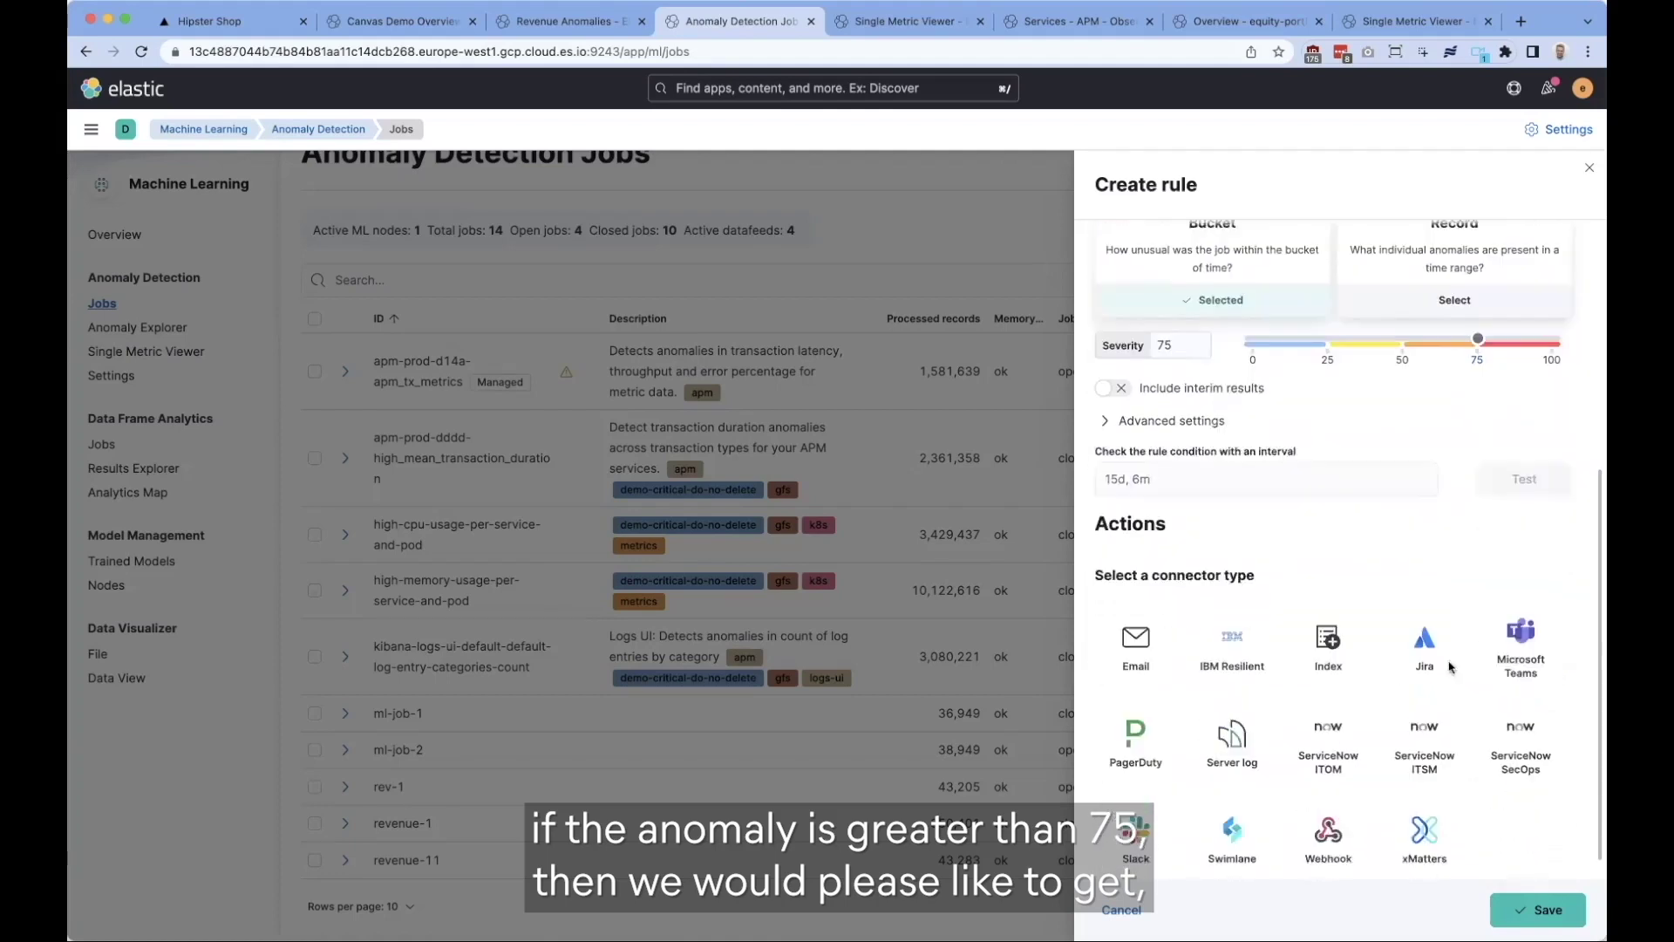
scroll(1478, 715, down, 1)
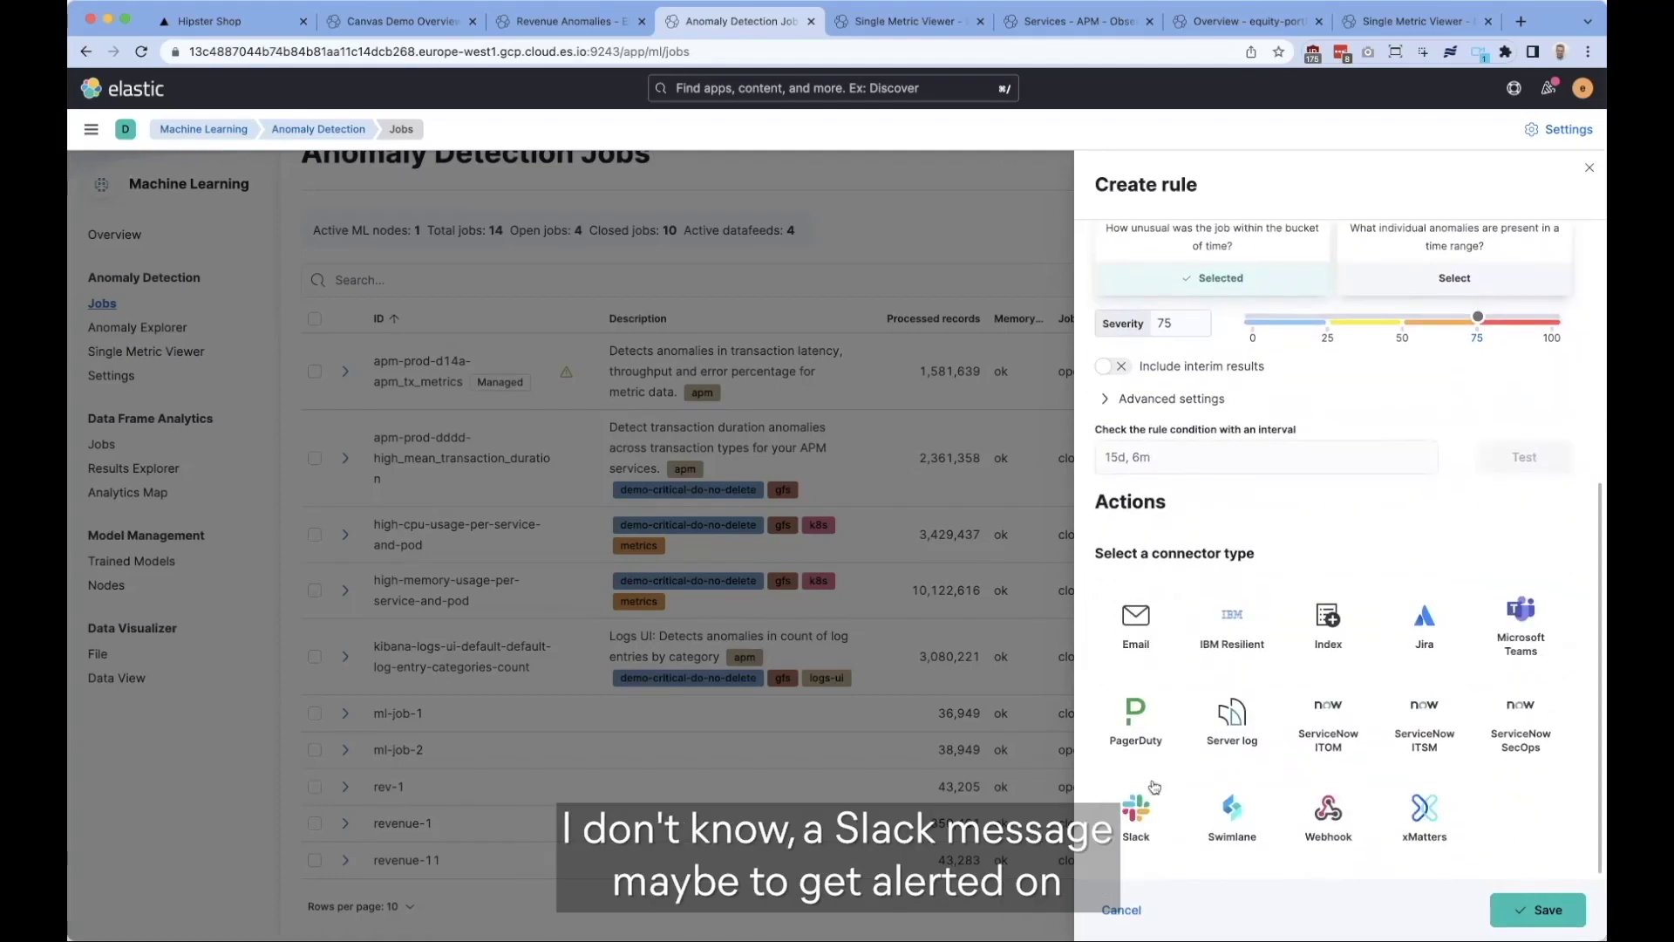
Add a Slack action to the ml-job02 alert rule
click(1136, 808)
scroll(1345, 567, up, 5)
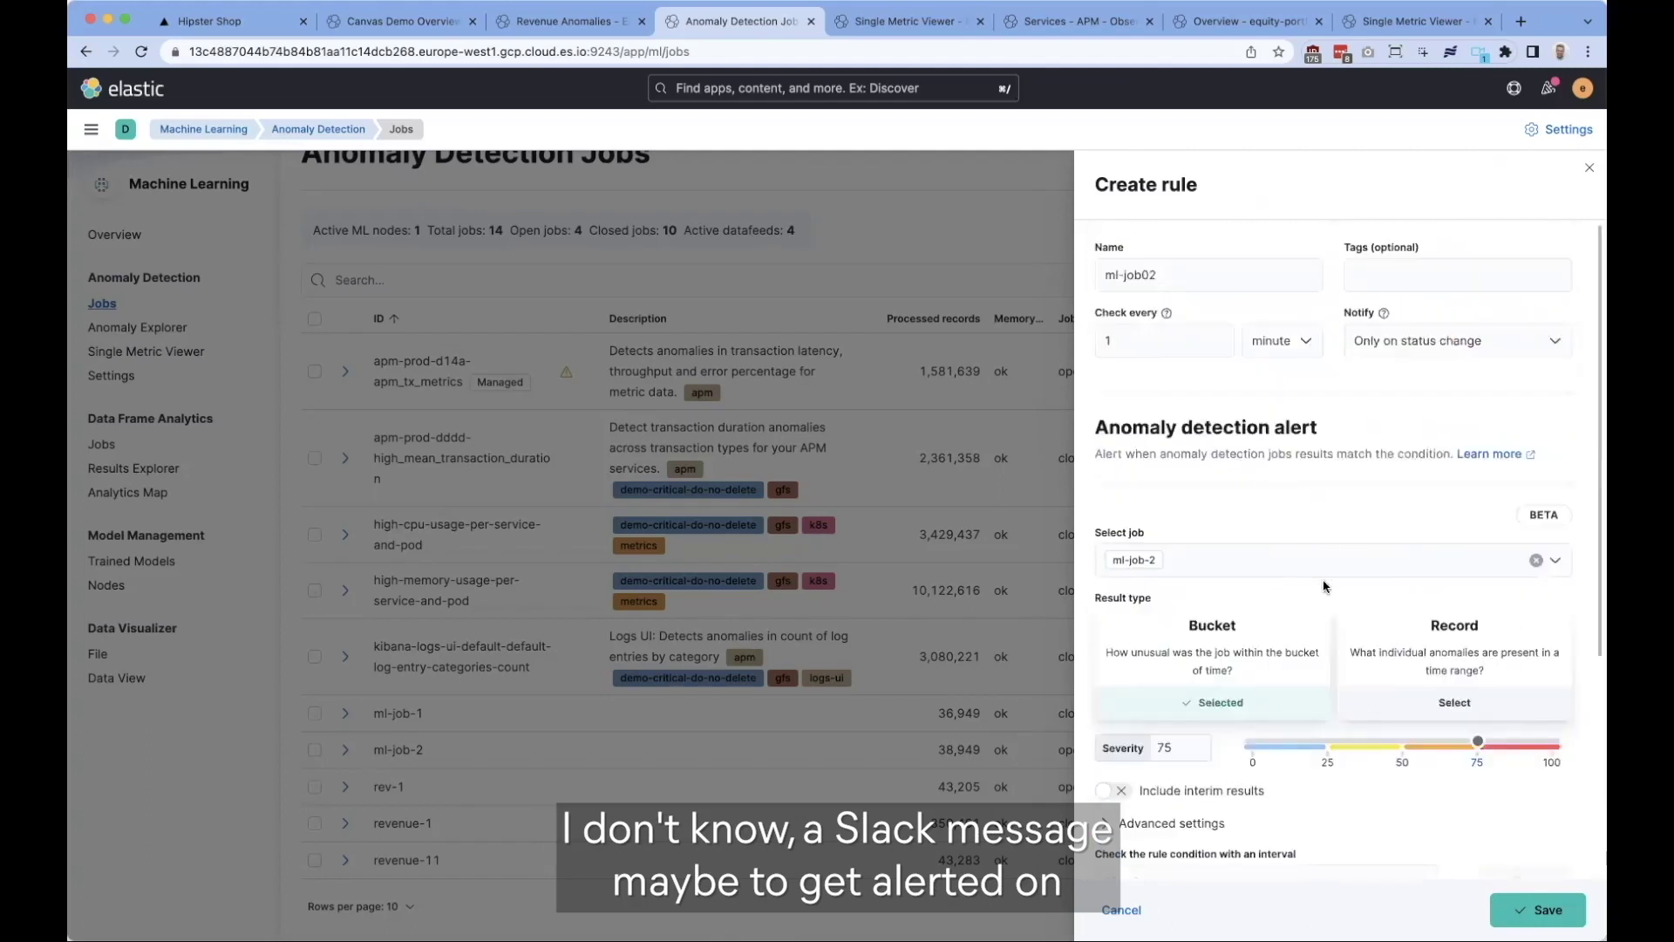